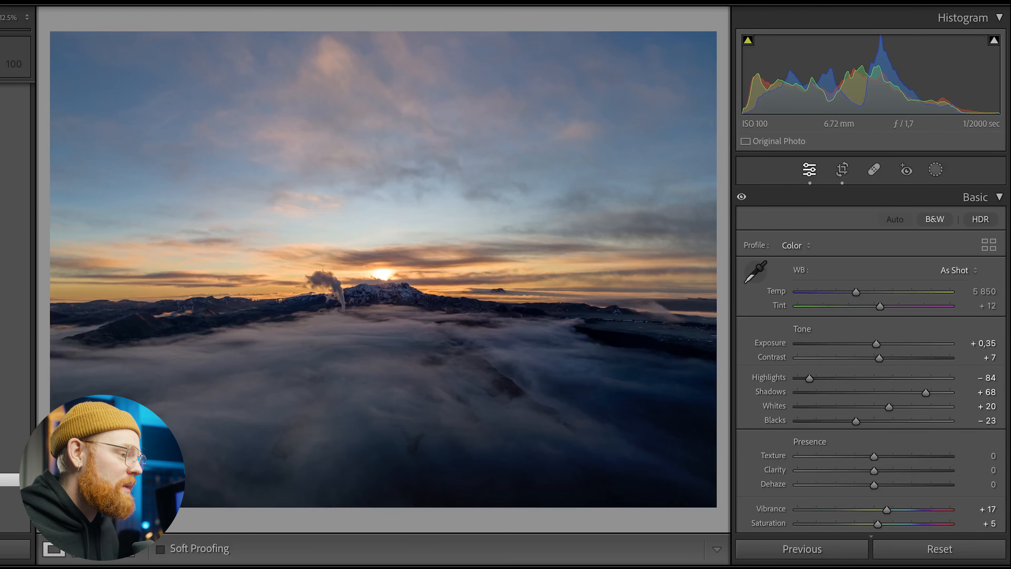
scroll(1007, 271, down, 10)
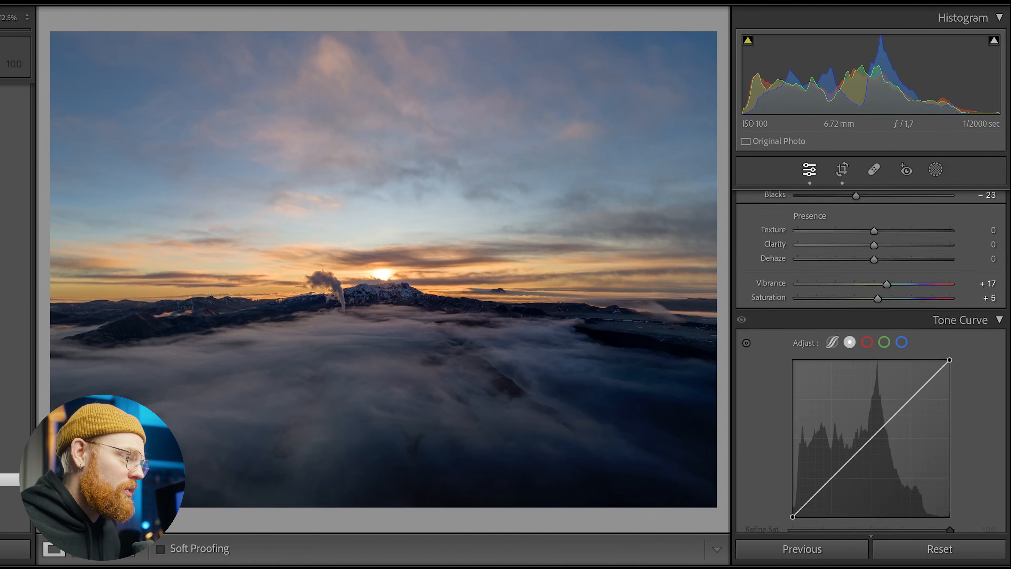
scroll(1003, 286, down, 12)
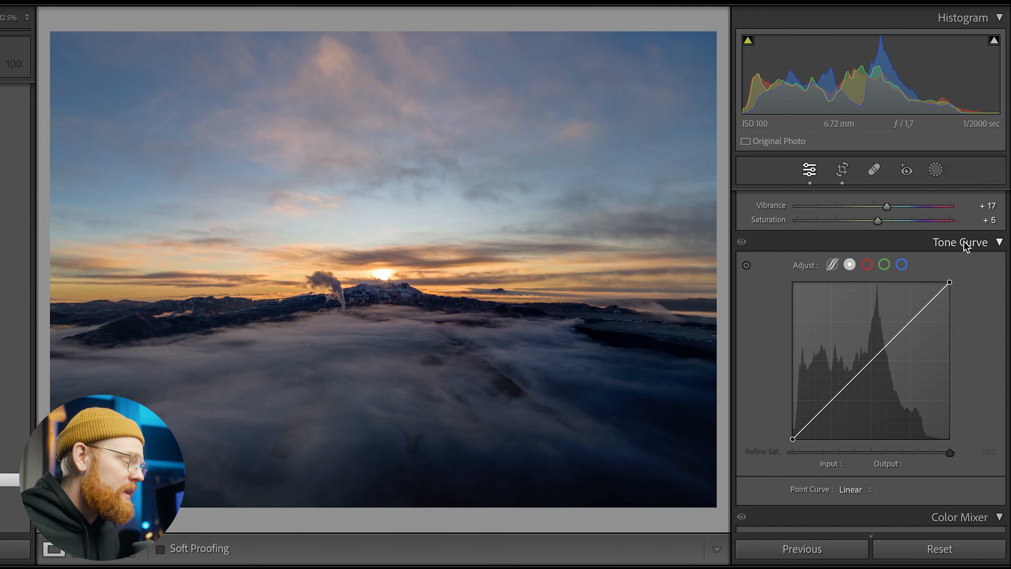
scroll(1007, 240, down, 2)
scroll(975, 247, up, 6)
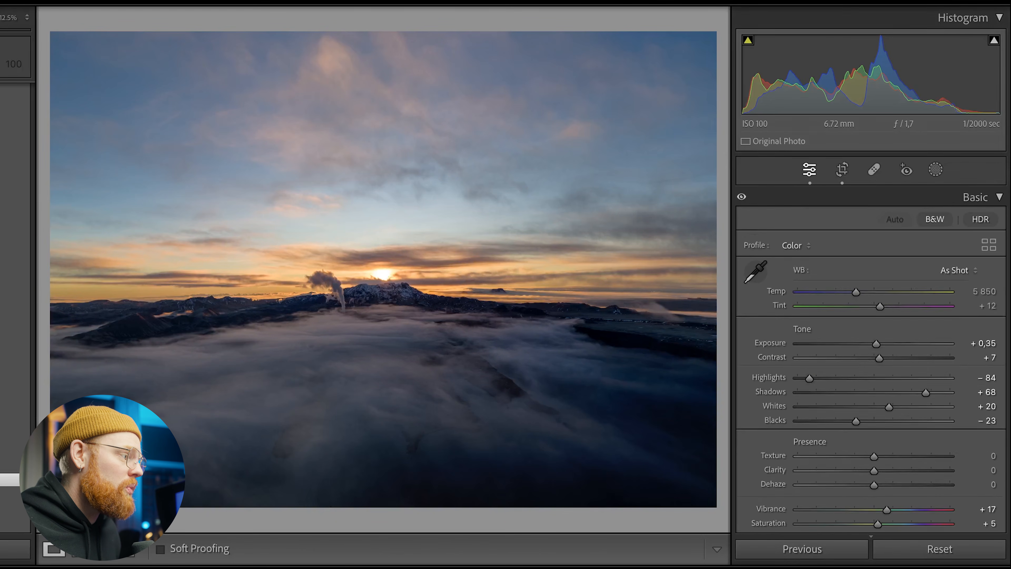
Step: Add a wide radial gradient mask centred on the fog just below the snowy mountain
click(917, 207)
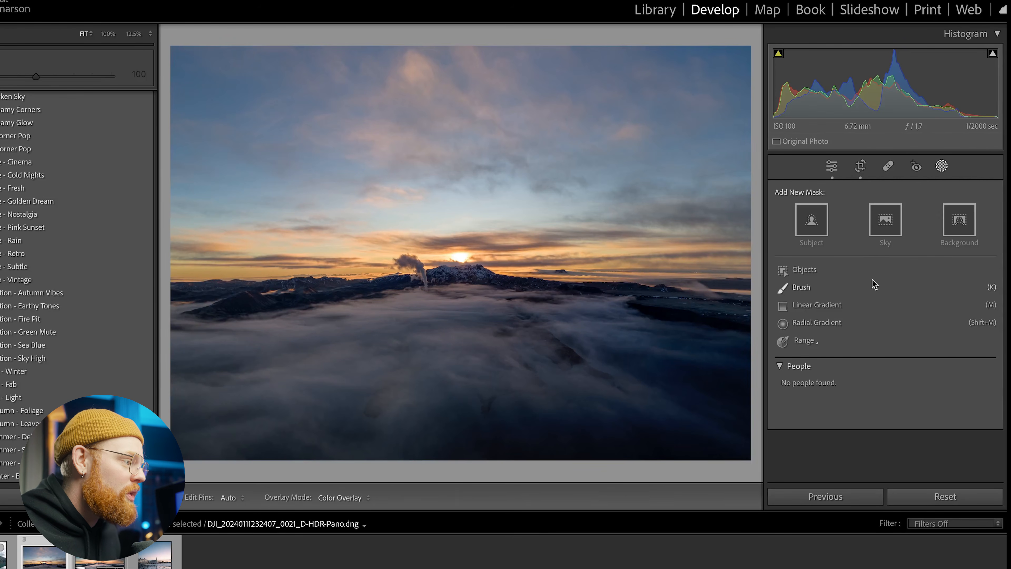
click(817, 322)
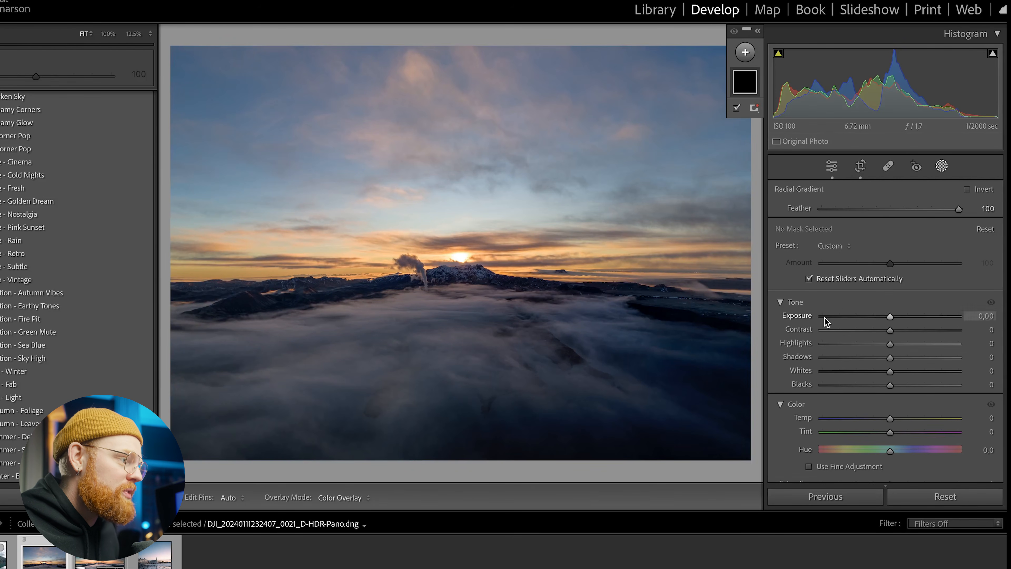
drag(501, 329, 181, 424)
drag(534, 328, 490, 298)
drag(455, 402, 461, 418)
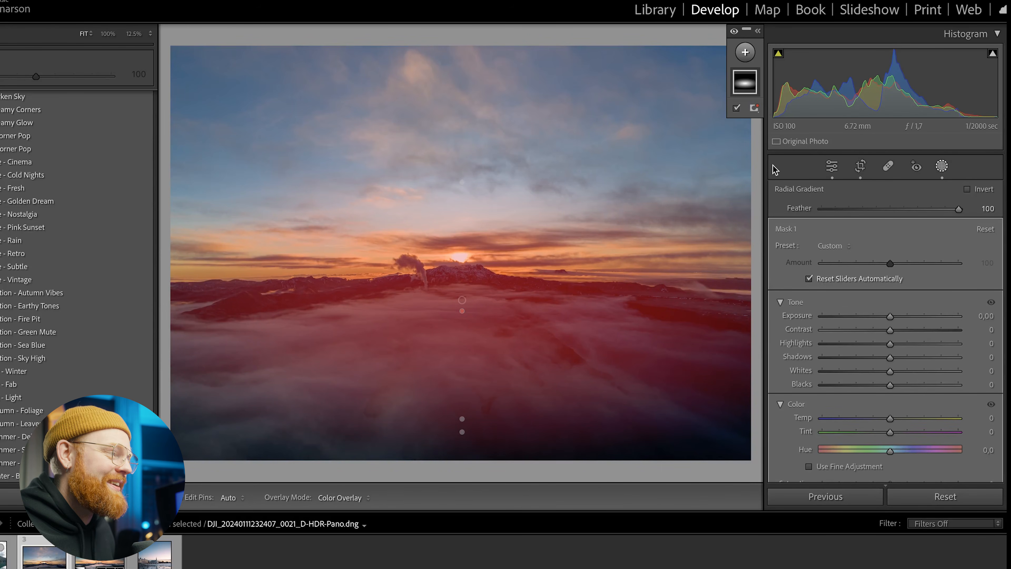
Step: Set the radial gradient's feather to 95 and its exposure to 0,92
drag(932, 209, 919, 209)
mouse_move(914, 316)
mouse_down()
mouse_move(932, 319)
mouse_move(906, 316)
mouse_up()
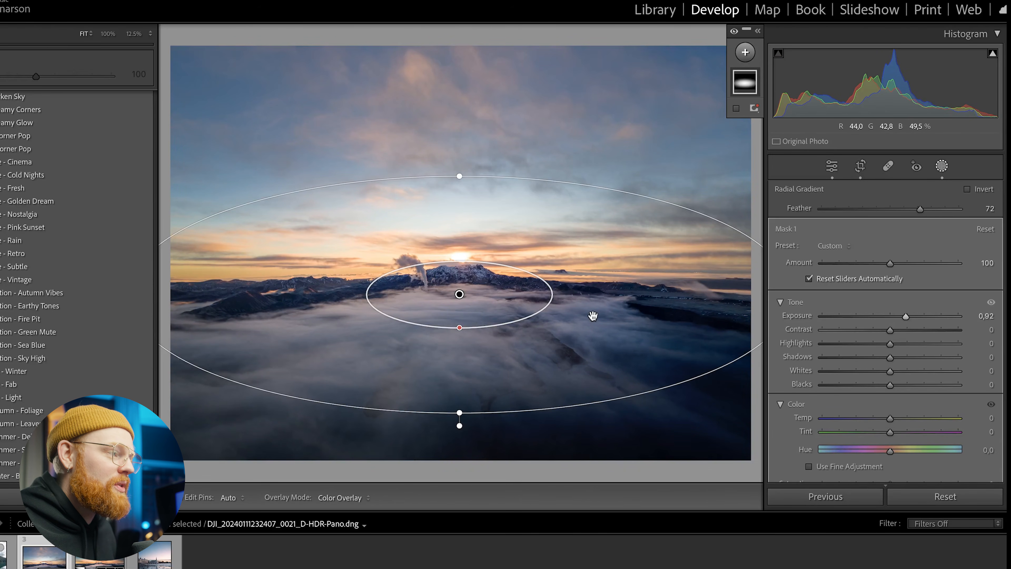
drag(919, 209, 935, 210)
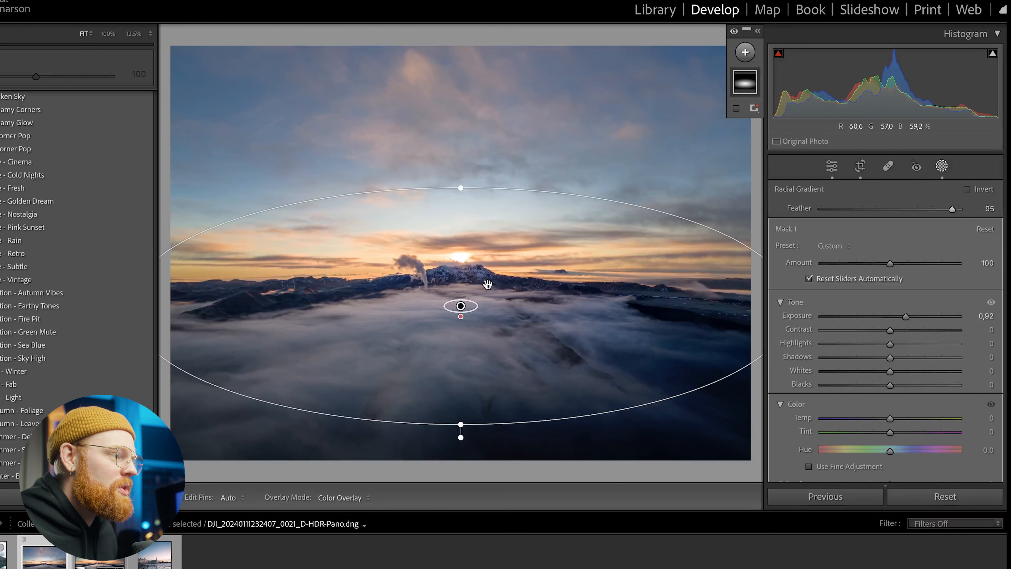
Step: Flatten the radial gradient, reposition it over the fog below the mountain, and set its exposure to 0,45
drag(461, 193, 462, 218)
drag(471, 282, 472, 292)
drag(463, 413, 462, 418)
drag(461, 224, 461, 226)
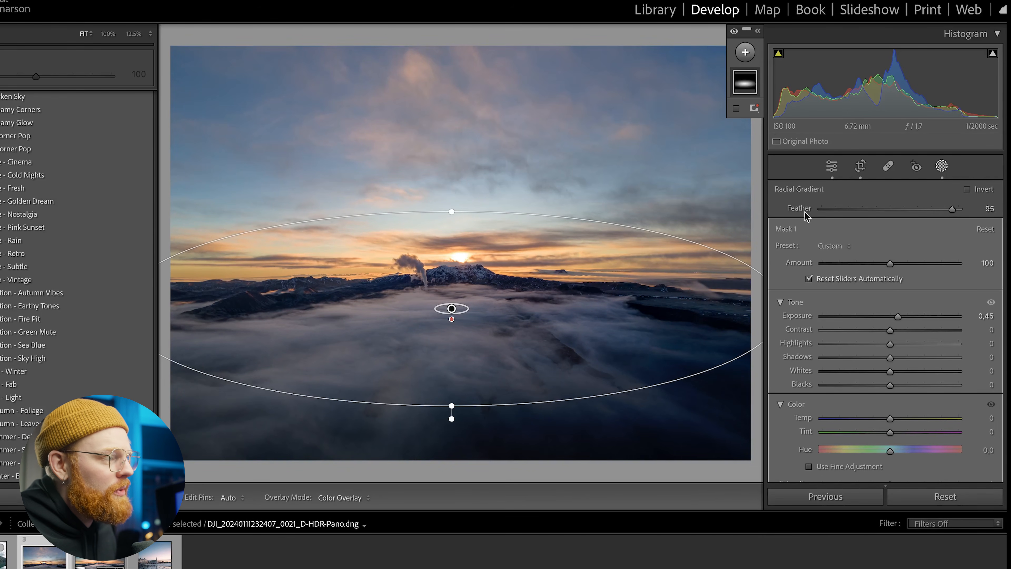
Step: Try raising the whole photo's exposure to +1,45, undo it, and return to the masks
click(942, 166)
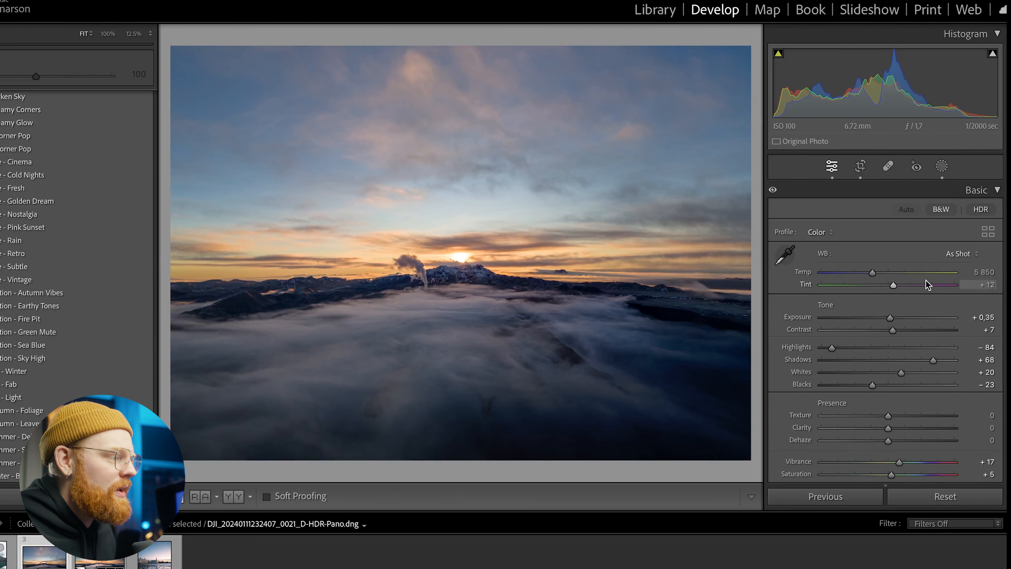
click(897, 324)
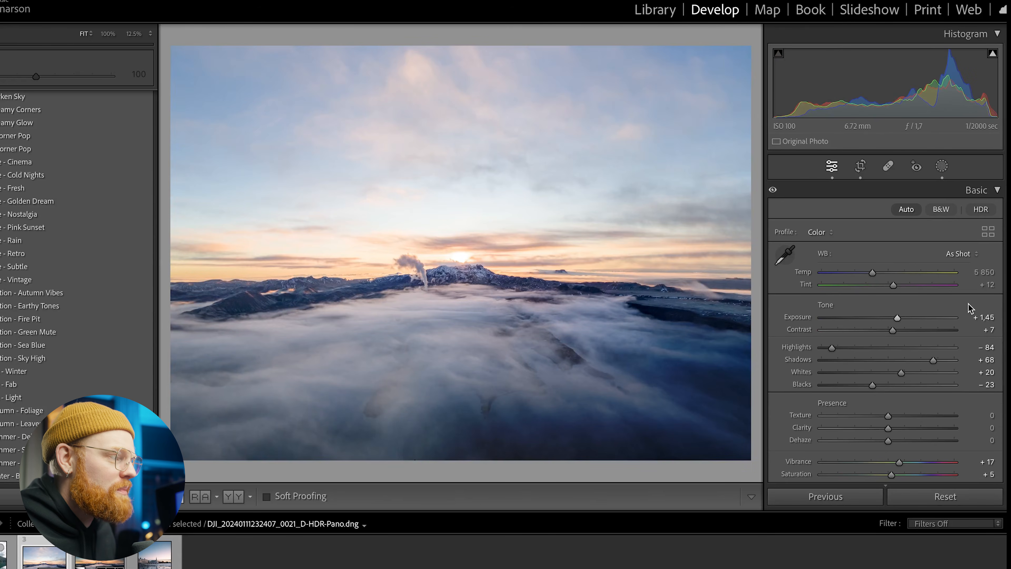
key(ctrl+z)
click(941, 167)
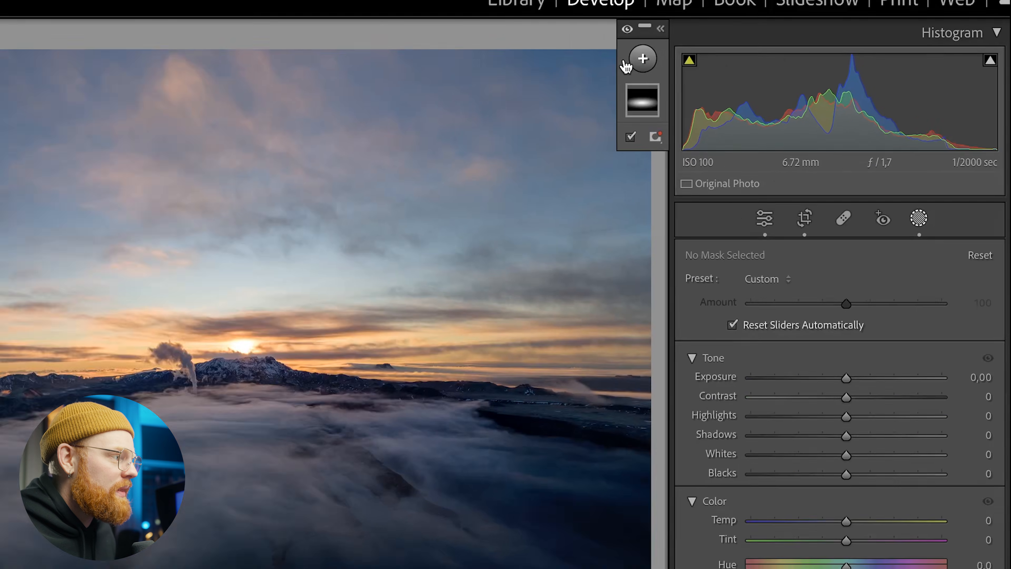
click(660, 57)
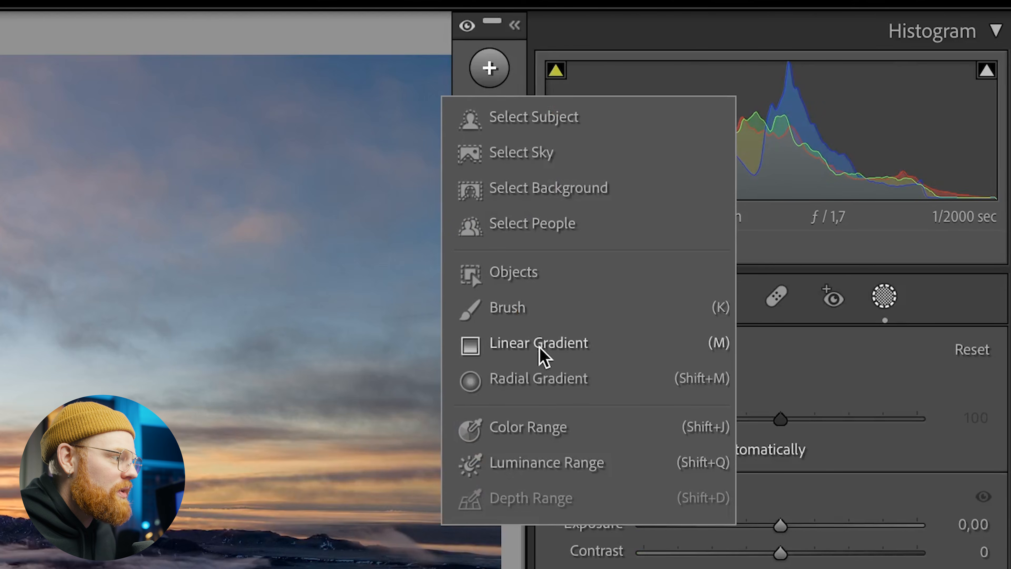
click(540, 379)
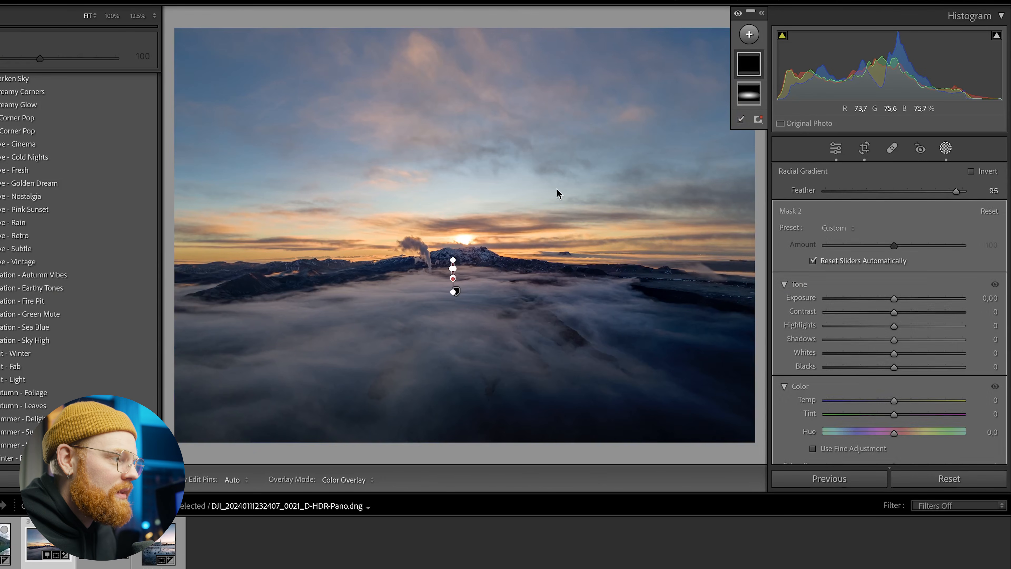
key(ctrl+z)
Step: Add a linear gradient mask covering the foggy foreground, with its narrow transition aligned along the horizon
click(749, 34)
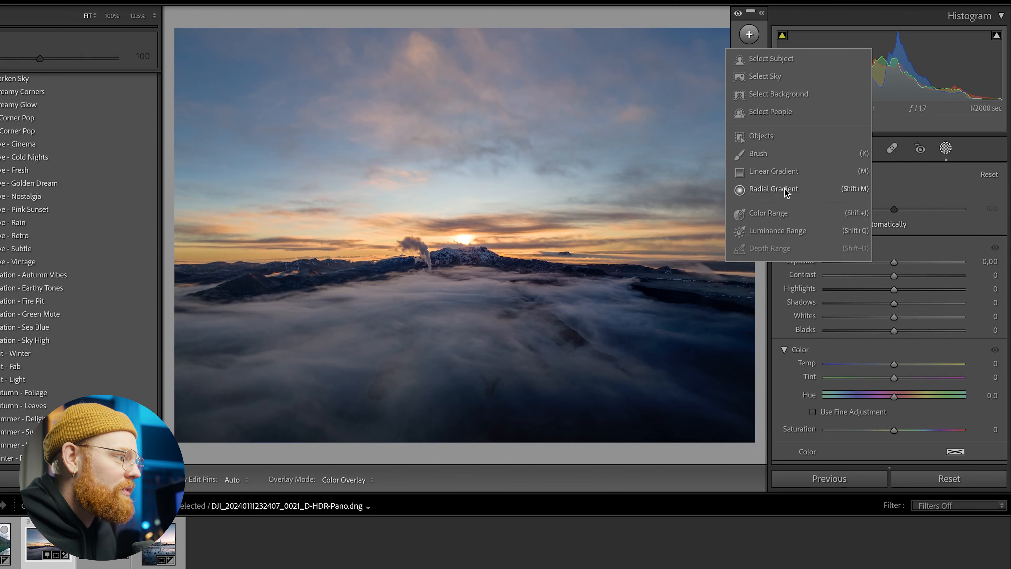
click(773, 171)
mouse_move(467, 280)
mouse_down()
mouse_move(468, 238)
mouse_move(469, 283)
mouse_up()
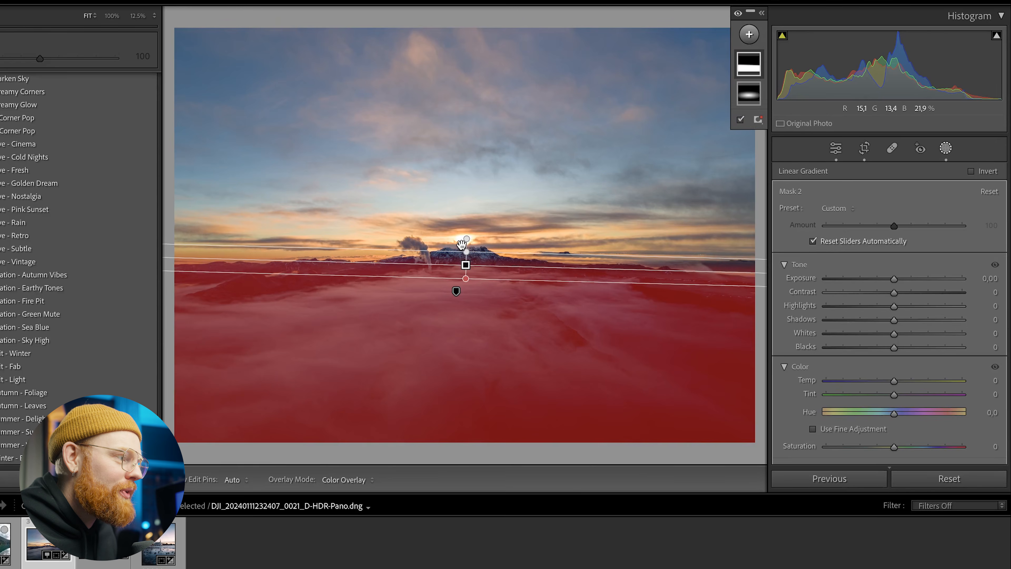
drag(466, 248, 468, 249)
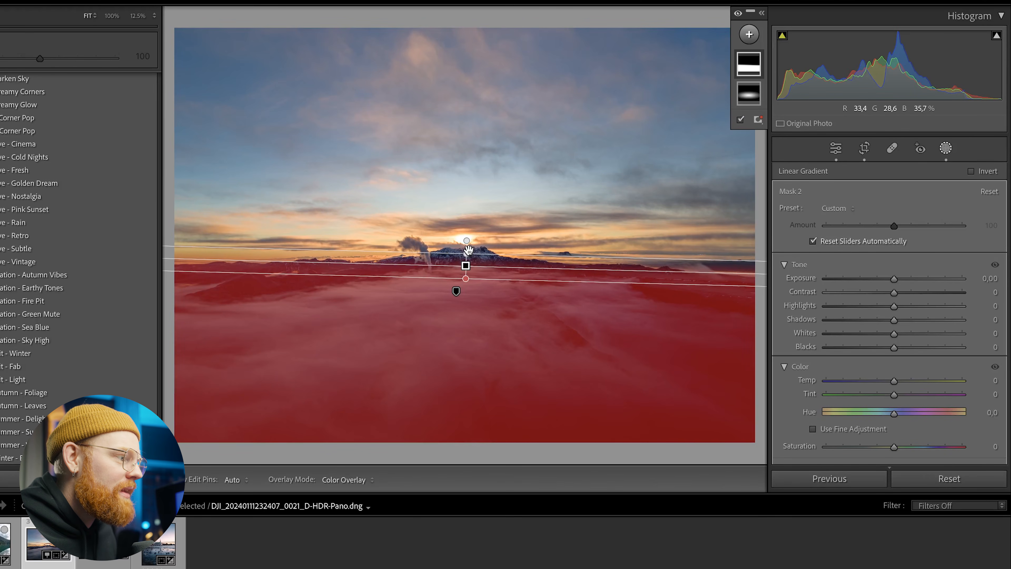
drag(526, 261, 527, 261)
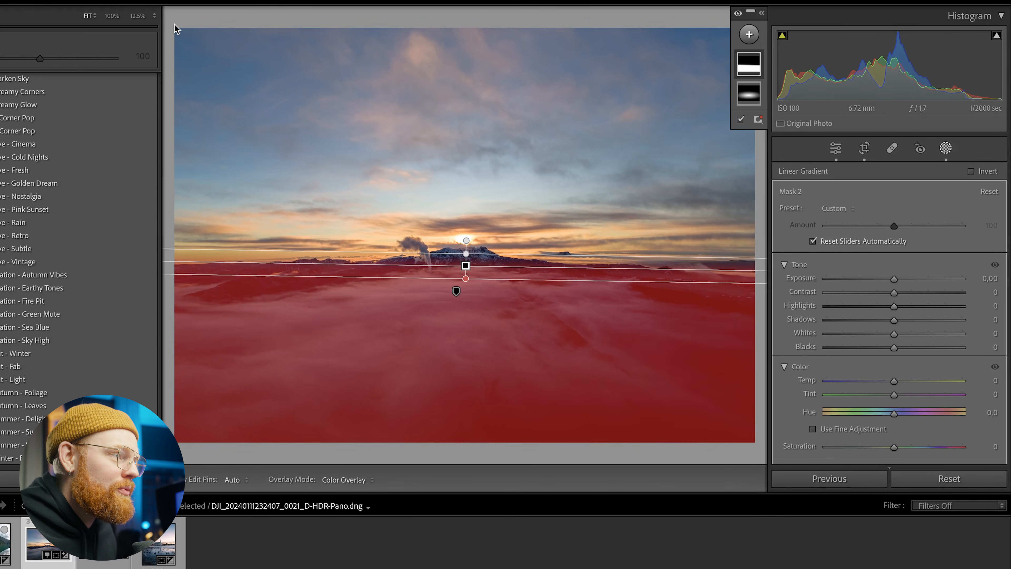
Step: Add a brush component to the foreground linear gradient mask, with brush size 11 and Auto Mask enabled
click(148, 16)
click(155, 75)
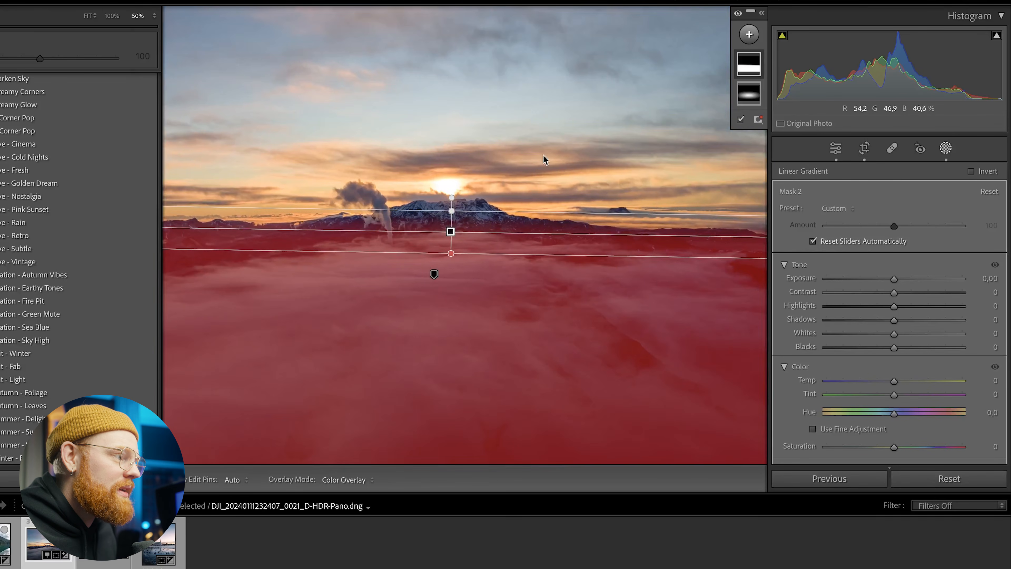
click(751, 66)
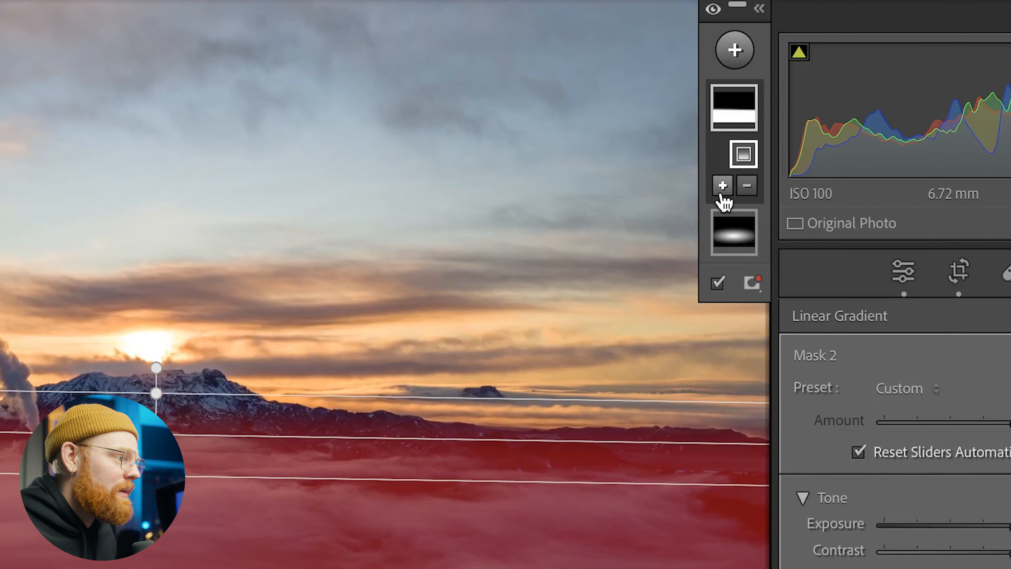
click(721, 195)
click(782, 425)
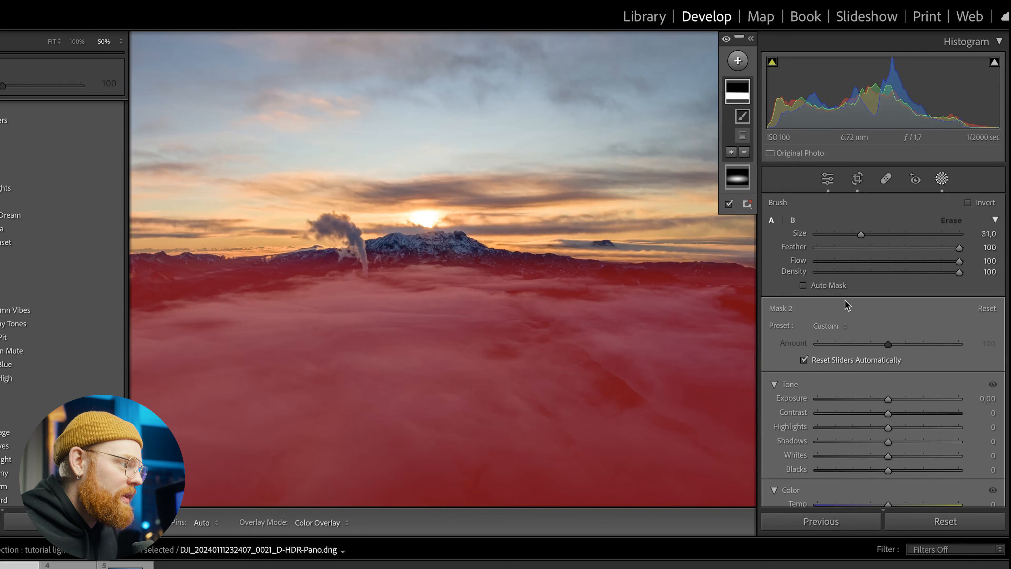
scroll(304, 289, down, 6)
Step: Paint the mountains along the horizon into the foreground mask with brush size 13, and check its coverage with the overlay on and off
mouse_move(343, 272)
mouse_down()
mouse_move(408, 264)
mouse_move(489, 273)
mouse_move(461, 282)
mouse_up()
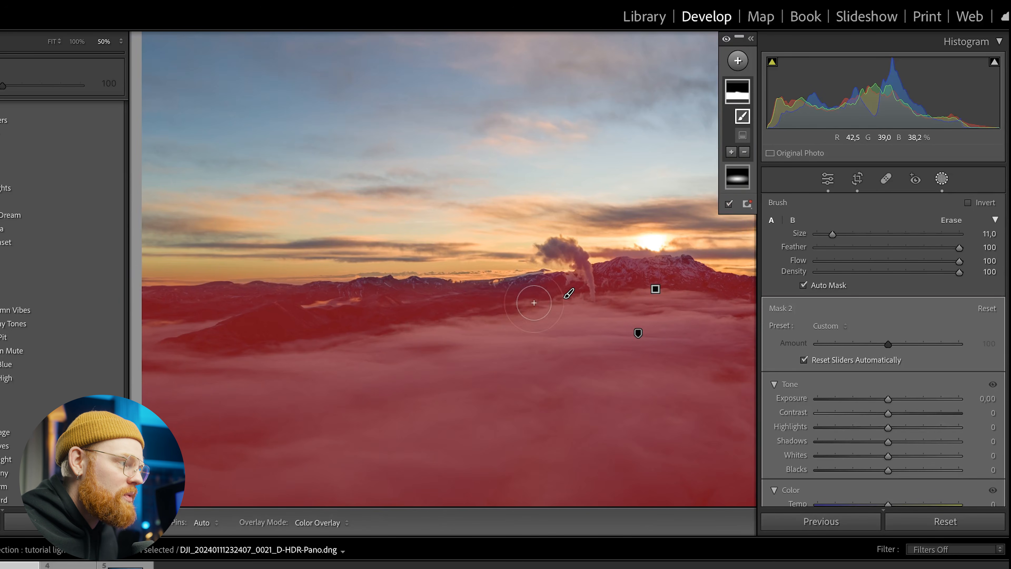
scroll(534, 302, up, 2)
drag(534, 296, 533, 296)
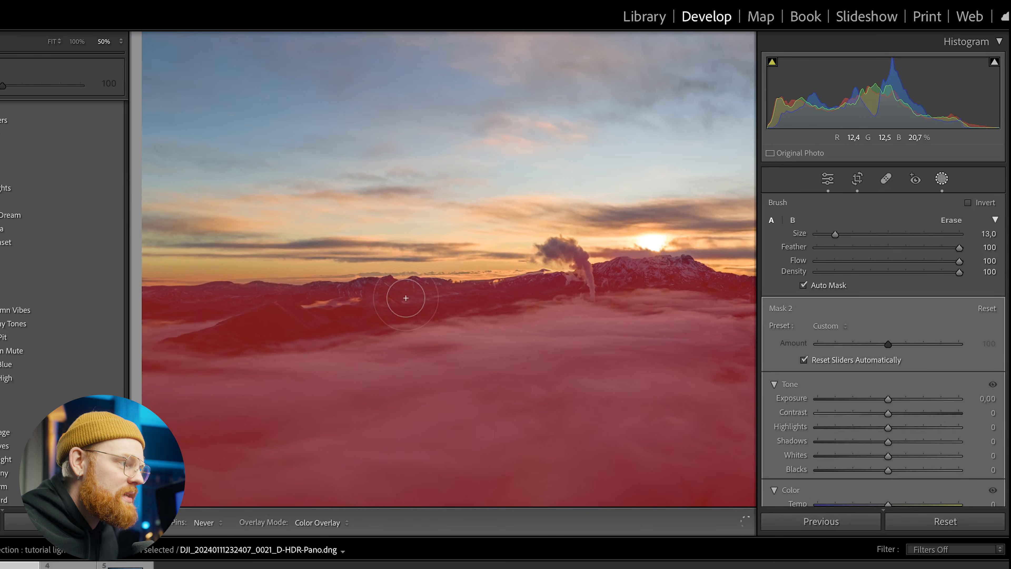
drag(289, 311, 189, 311)
drag(697, 399, 183, 296)
drag(227, 231, 687, 289)
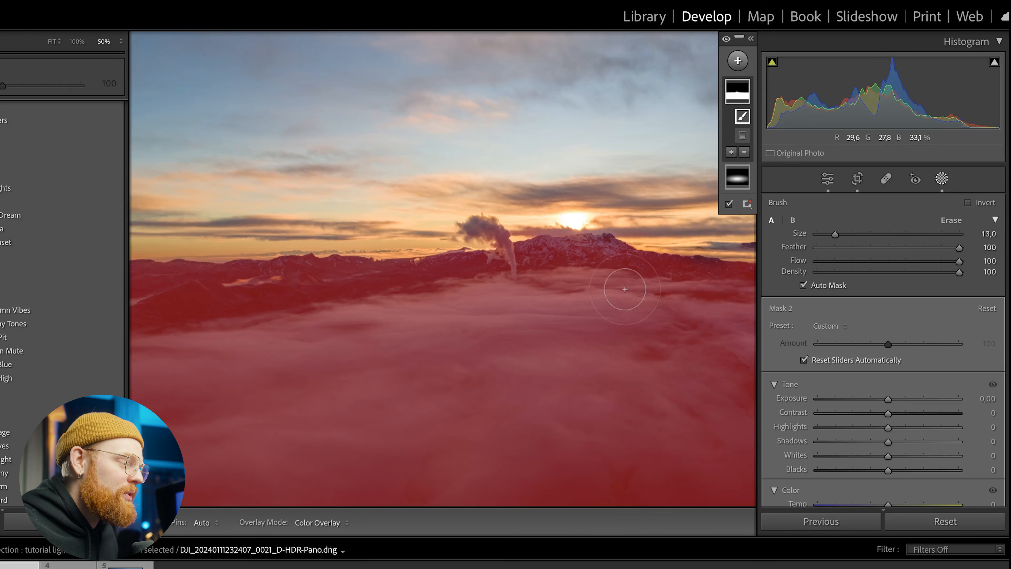
drag(594, 341, 581, 344)
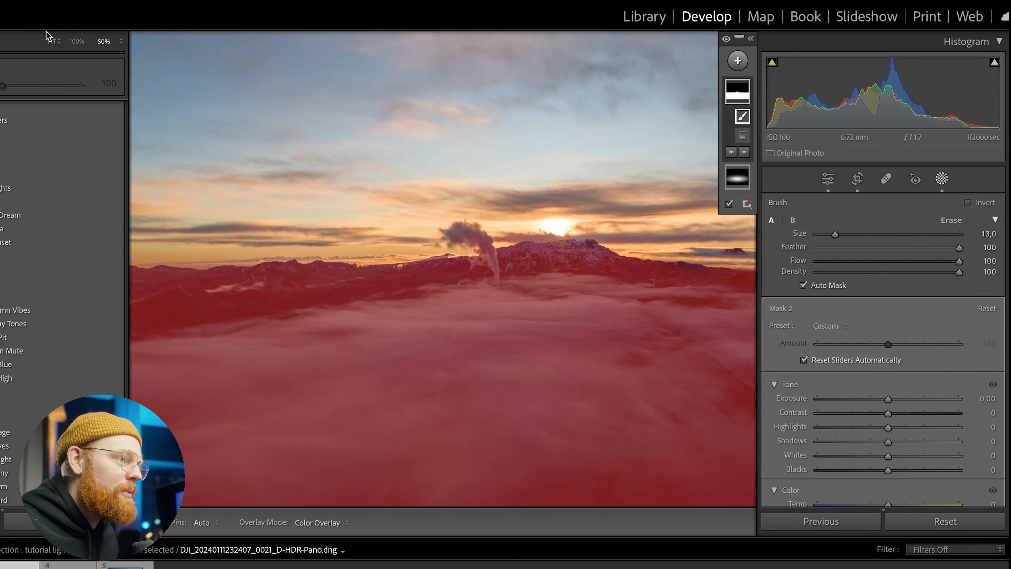
click(52, 41)
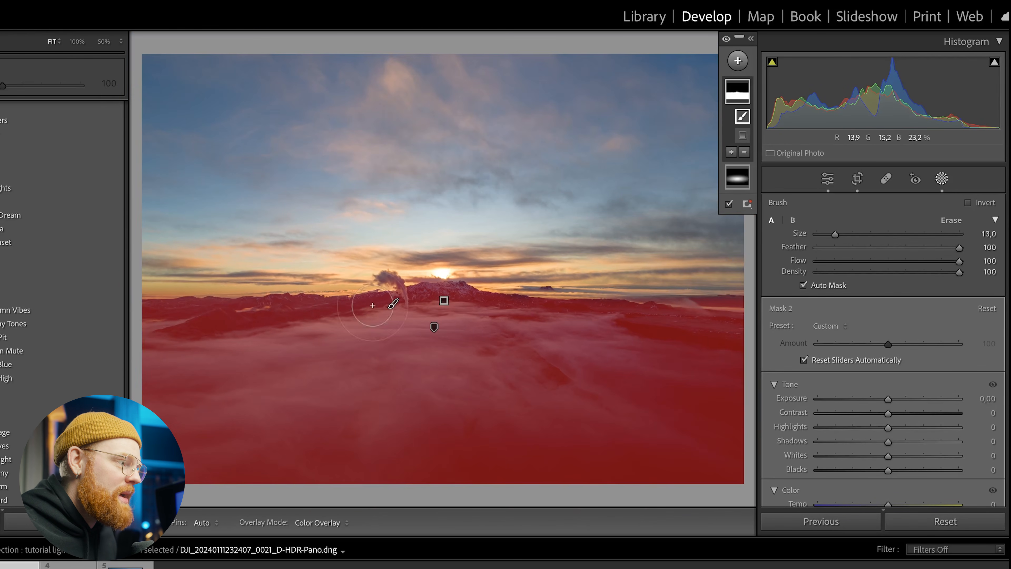
scroll(592, 347, up, 1)
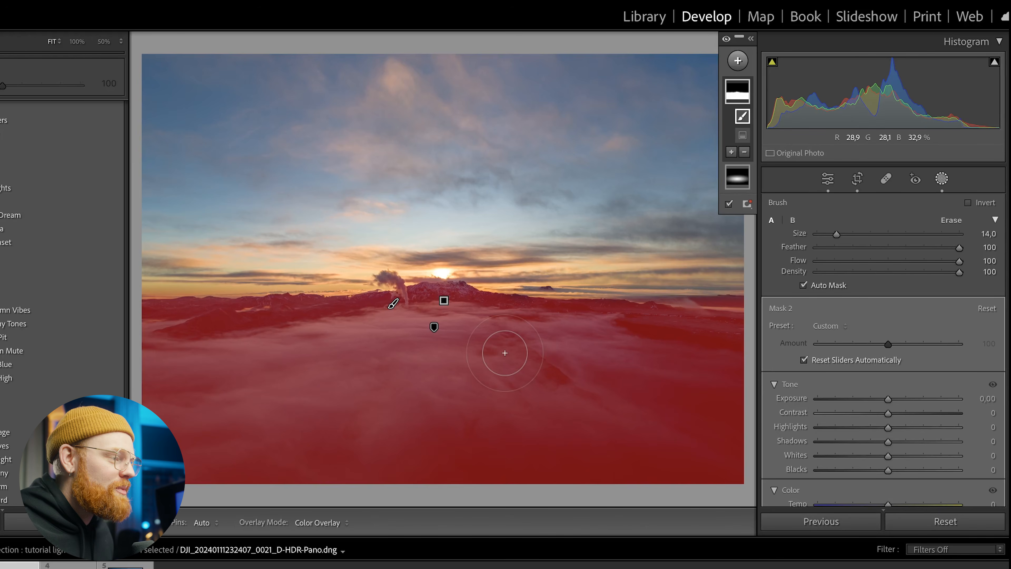
key(o)
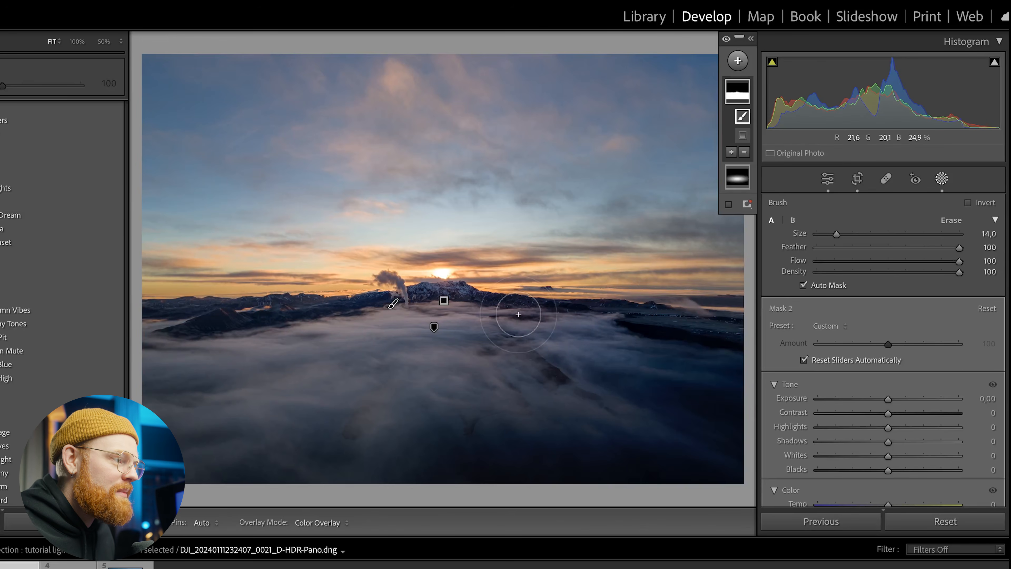
key(o)
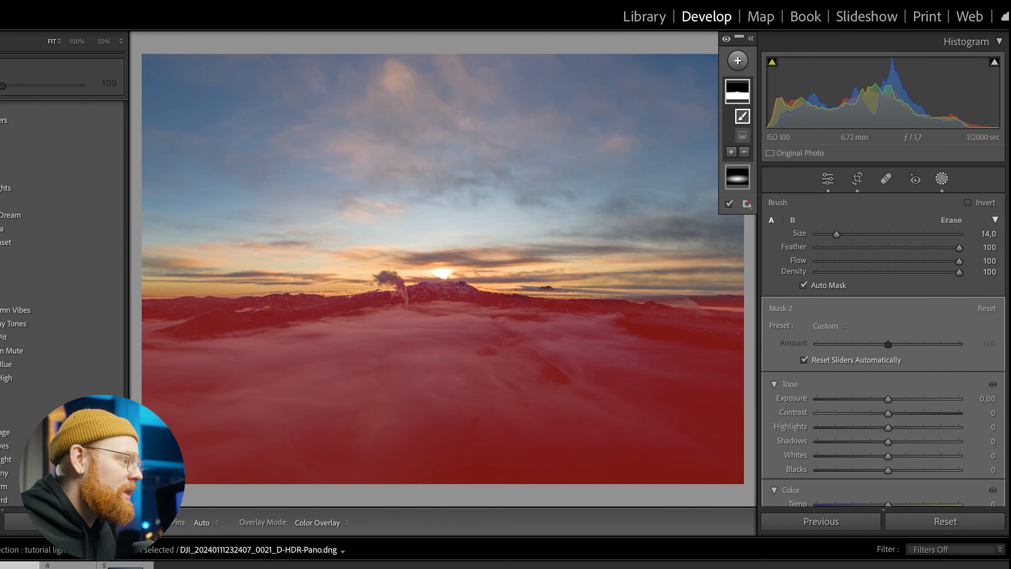
Step: Set the foreground mask's exposure to 0,24, contrast to 6, highlights to 4 and whites to 21
scroll(883, 350, down, 3)
drag(888, 331, 892, 332)
drag(889, 391, 903, 393)
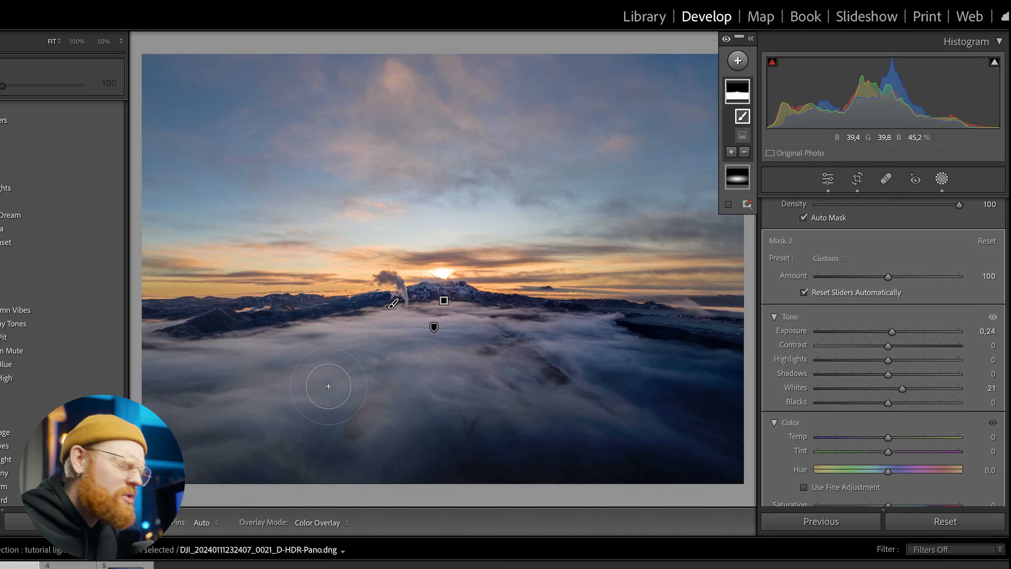
drag(887, 350, 891, 362)
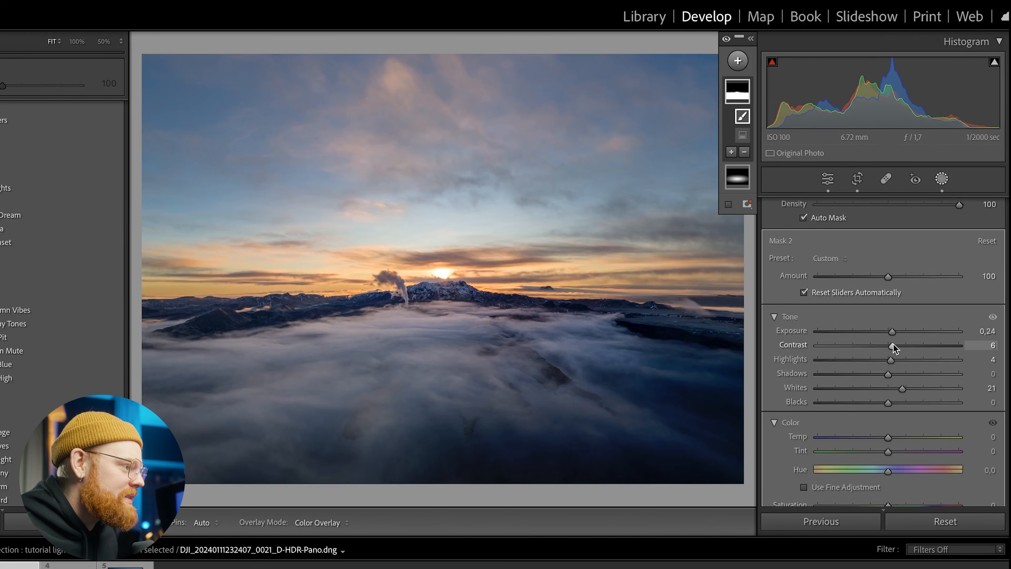
Step: Set the foreground mask's clarity to 11, exposure to 0,26, contrast to 8 and shadows to 3
scroll(891, 376, down, 5)
scroll(883, 358, down, 6)
drag(889, 313, 896, 315)
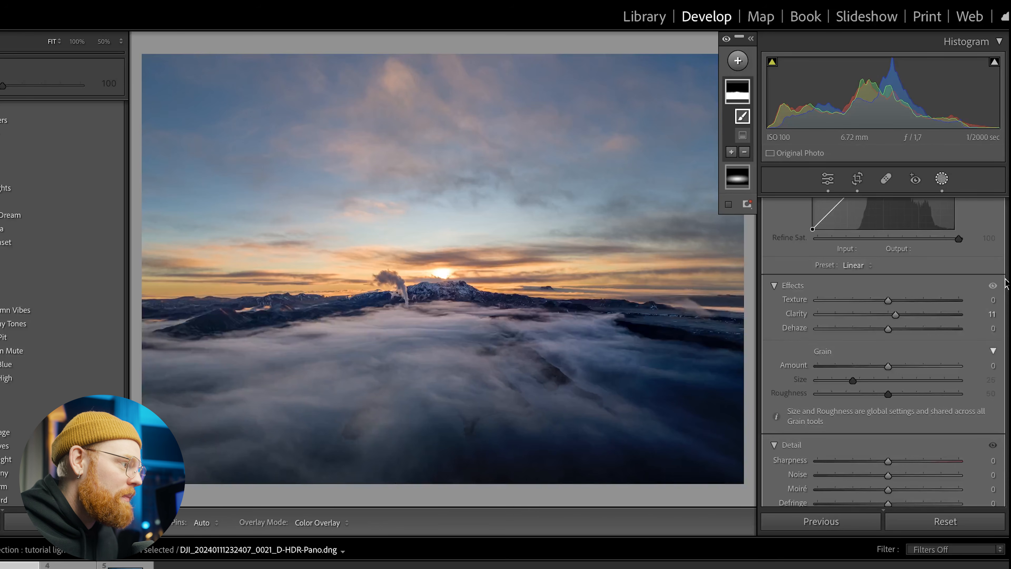
scroll(892, 339, up, 10)
drag(888, 269, 890, 272)
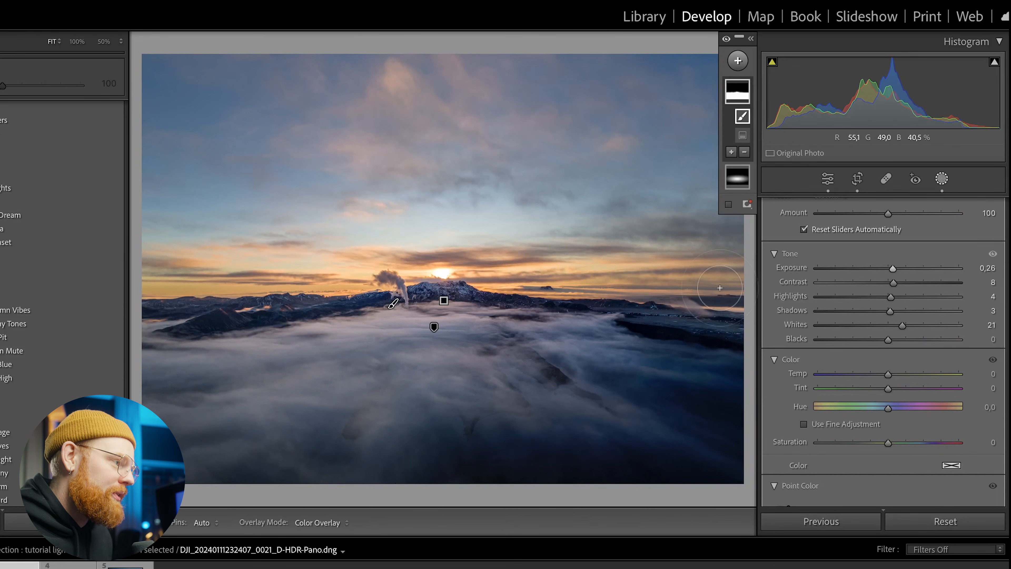
Step: Add a linear gradient mask rising from the photo's bottom edge to the fog below the mountains, set its exposure to −0,50, and adjust its extent
click(738, 60)
click(781, 172)
drag(425, 475, 423, 326)
scroll(910, 294, up, 5)
drag(891, 314, 882, 314)
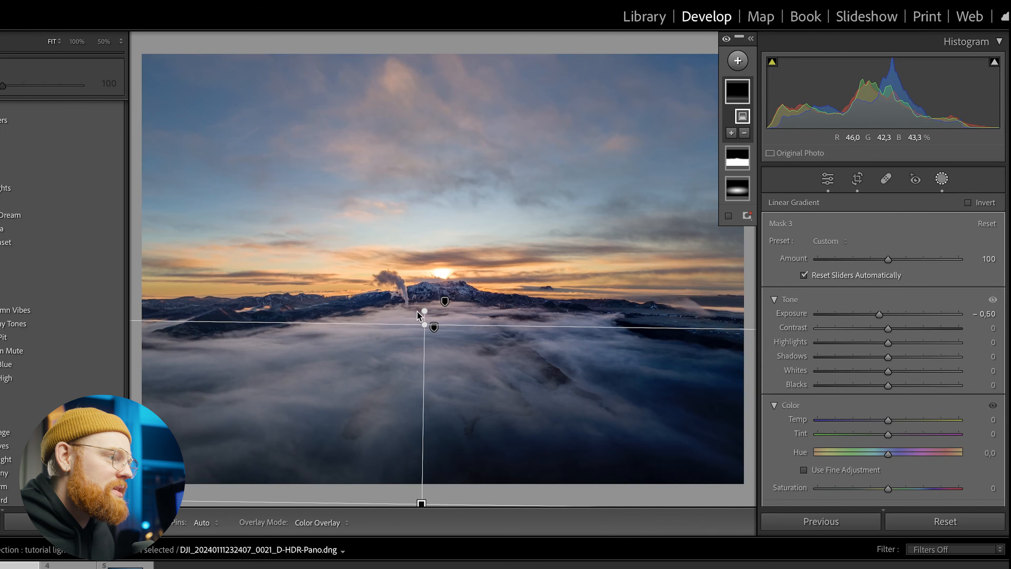
drag(422, 502, 423, 491)
drag(426, 312, 426, 323)
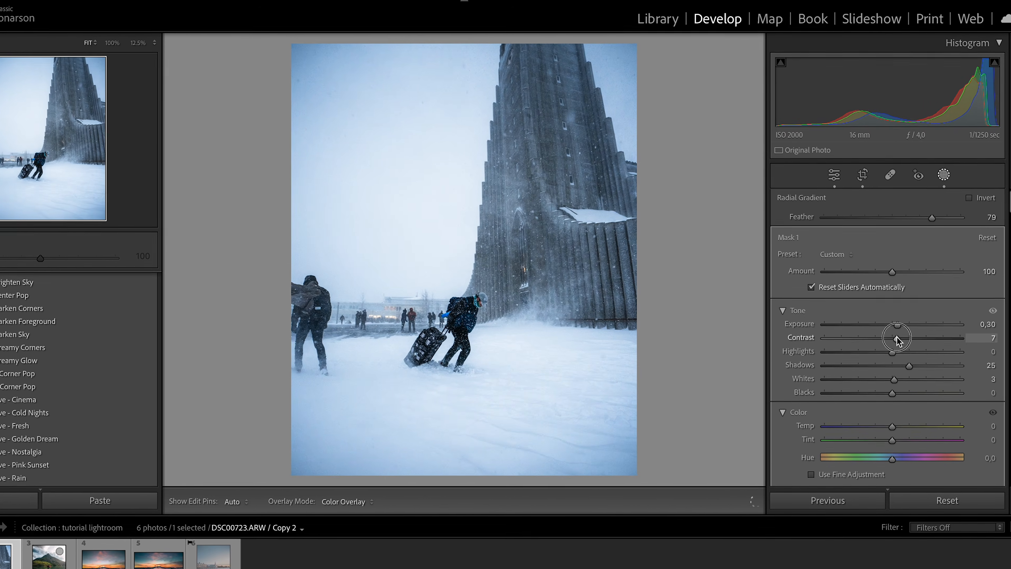
Step: Start a new linear gradient mask on the snowstorm photo of the church
click(749, 66)
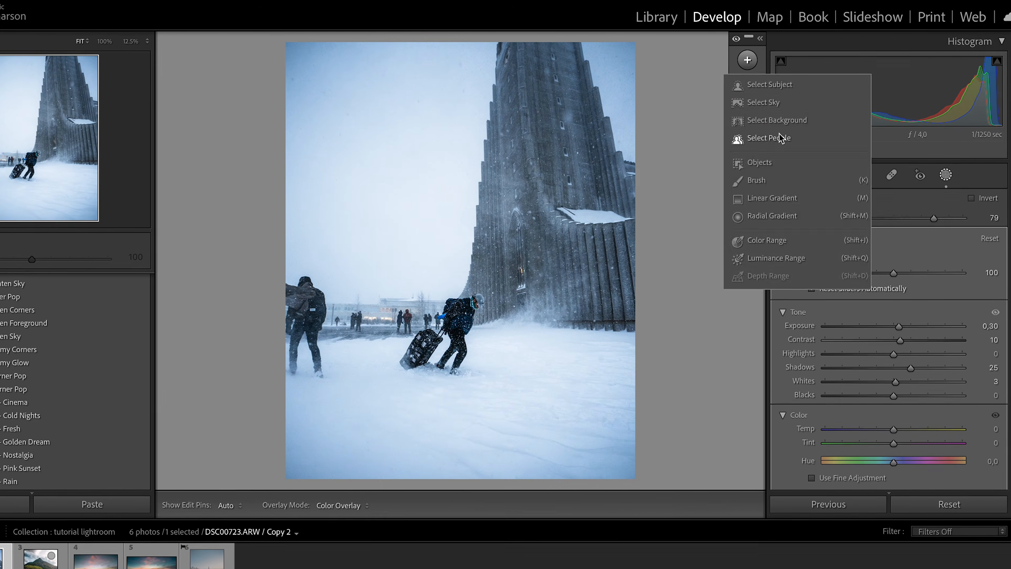
click(772, 198)
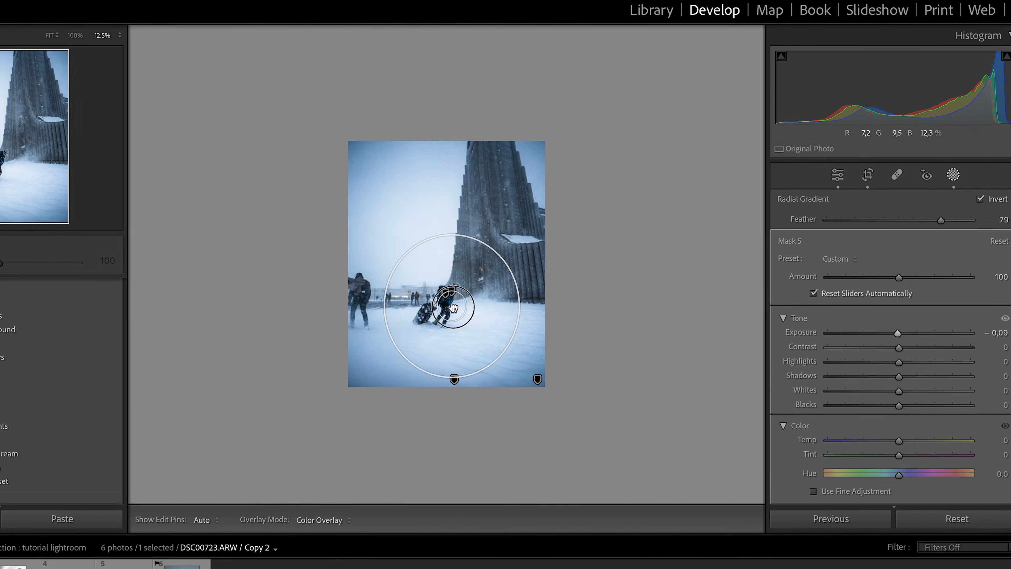
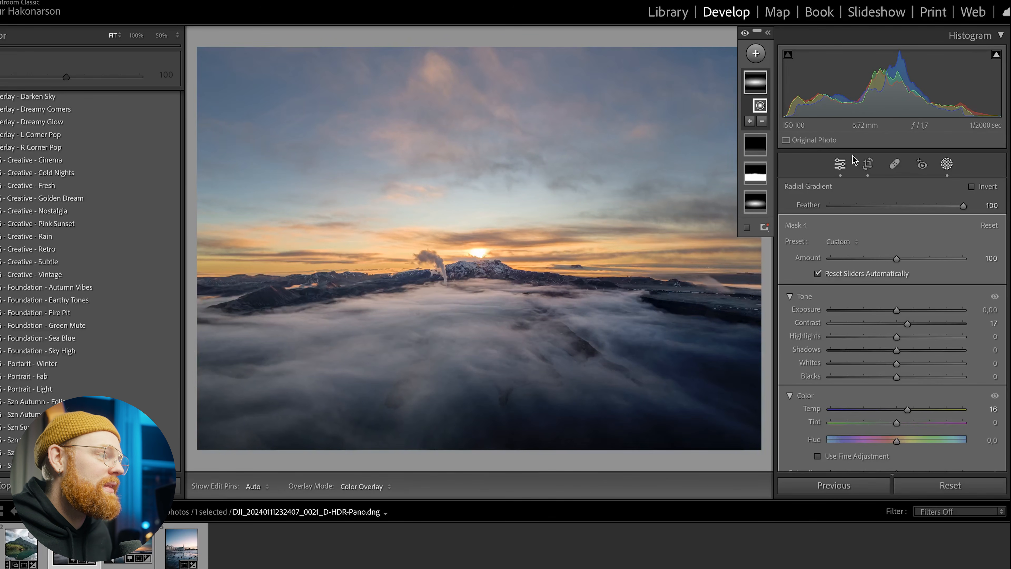
Step: Start a new brush mask on the sunset photo and compare the image with all masks hidden and shown
click(946, 165)
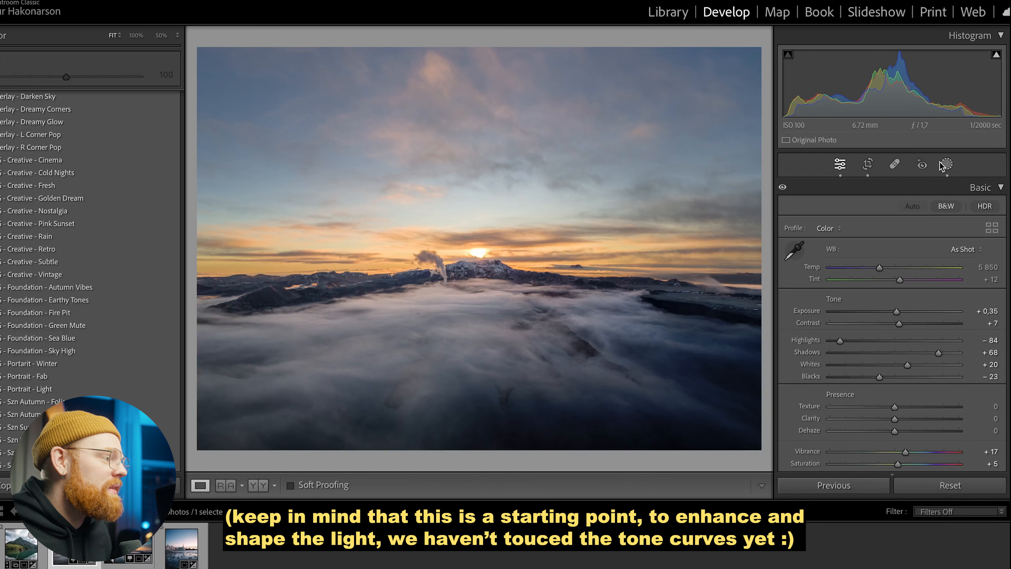
click(946, 165)
click(755, 53)
click(756, 154)
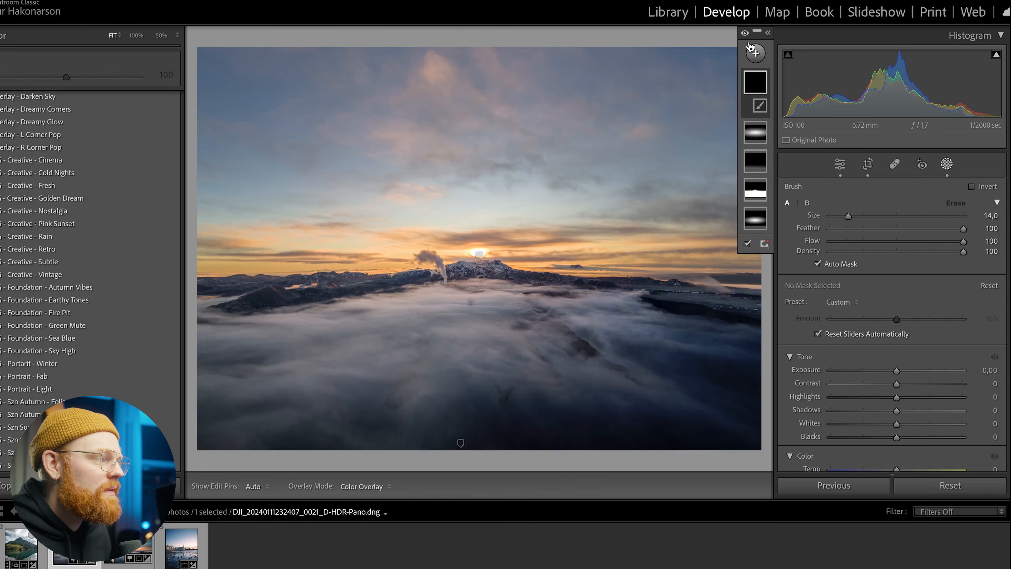
click(745, 34)
click(745, 35)
Step: Paint the fog below the mountains with brush size 20, and set the mask's contrast to 17 and highlights to −7
scroll(633, 325, up, 5)
mouse_move(628, 325)
mouse_down()
mouse_move(366, 352)
mouse_move(441, 334)
mouse_move(585, 329)
mouse_move(285, 330)
mouse_move(247, 341)
mouse_up()
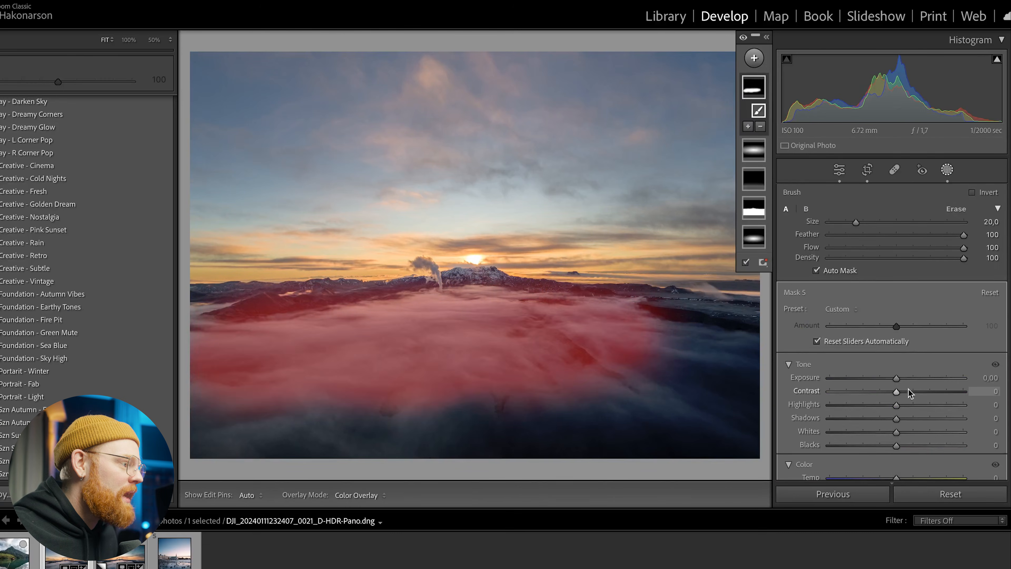
drag(909, 391, 891, 407)
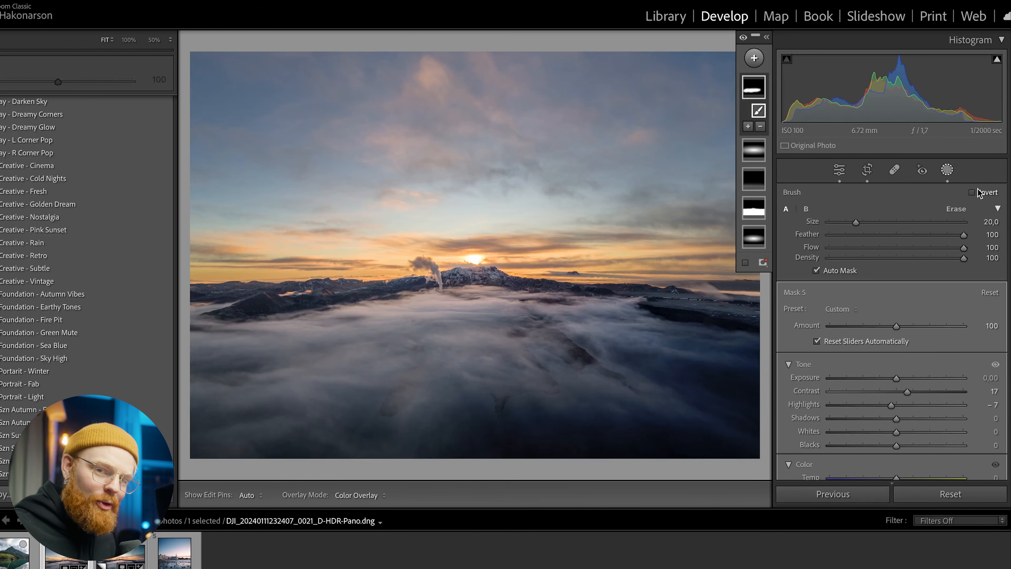
Step: Add a linear gradient mask from the top of the sky down to the fog, extend it upward, and set its exposure to −0,35
mouse_move(739, 95)
click(753, 58)
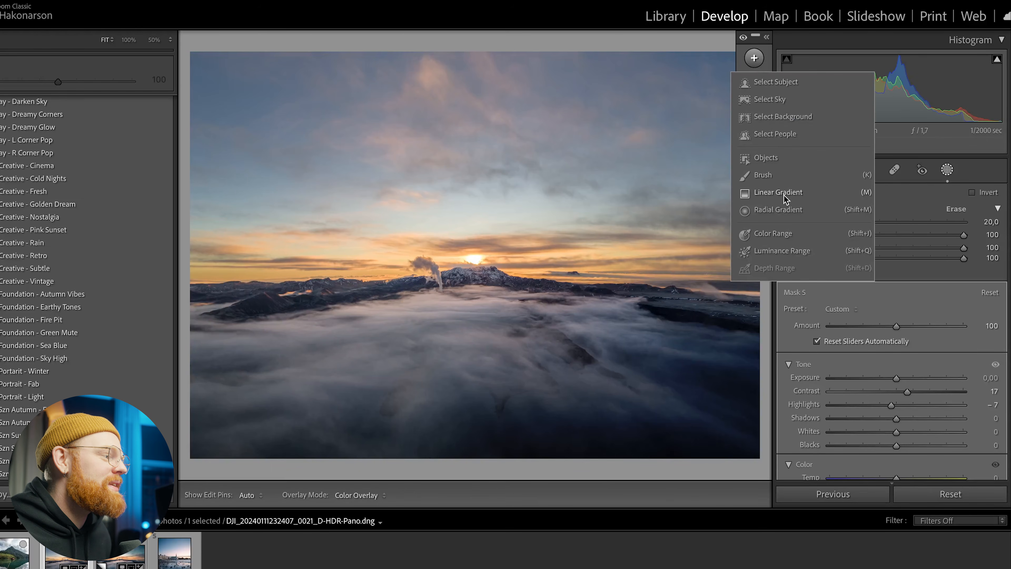
click(782, 195)
drag(477, 52, 476, 301)
drag(475, 51, 477, 12)
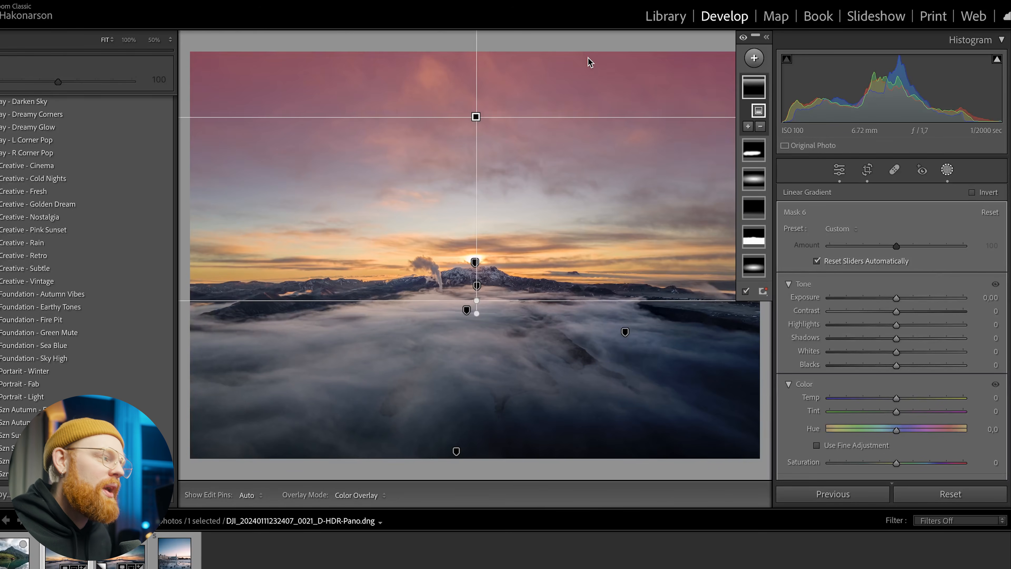
drag(909, 298, 891, 298)
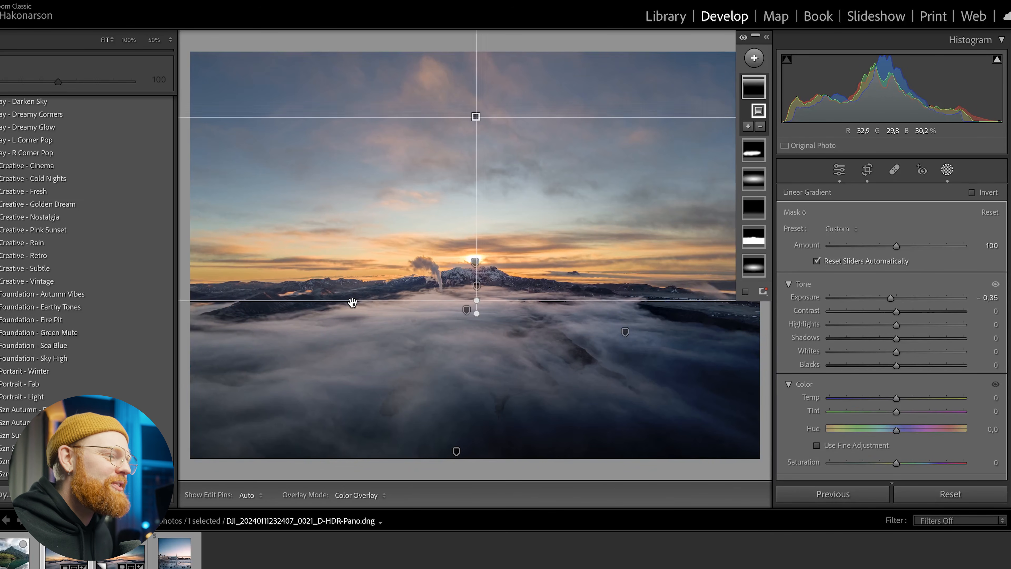
Step: Compare the mountain lake photo with its masks hidden and shown, and inspect the sunset photo's radial mask around the sun
click(8, 558)
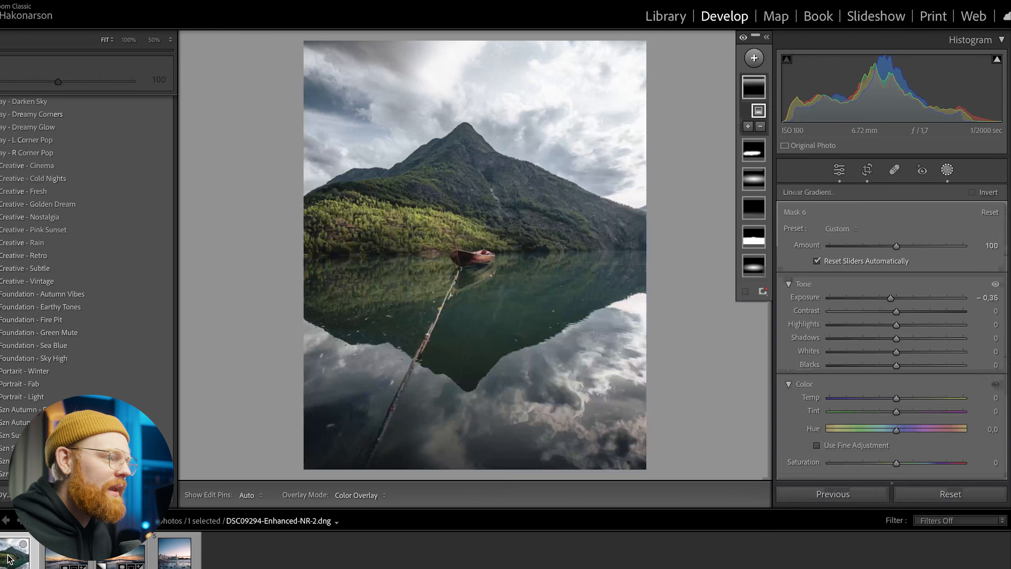
click(945, 175)
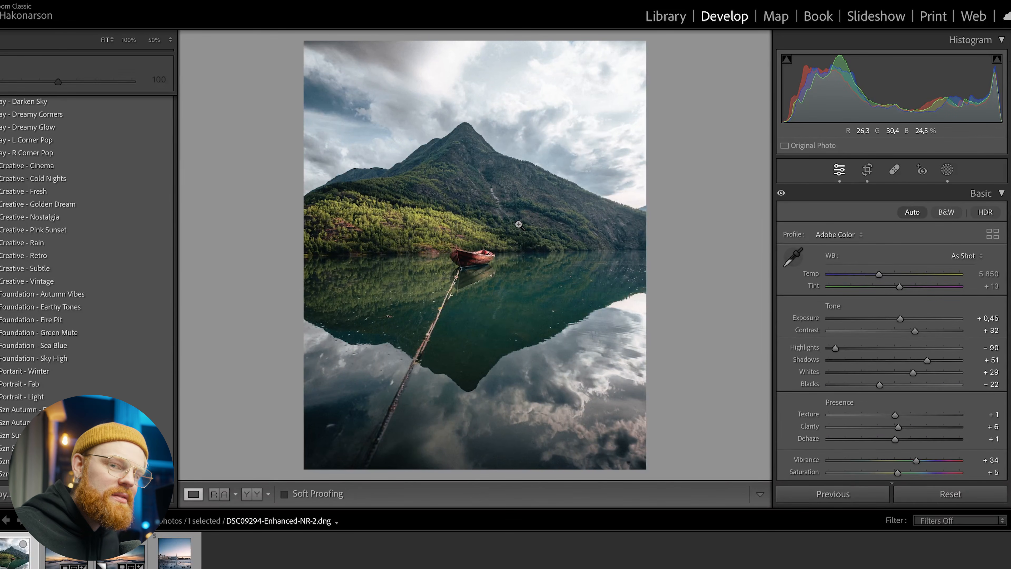
click(944, 171)
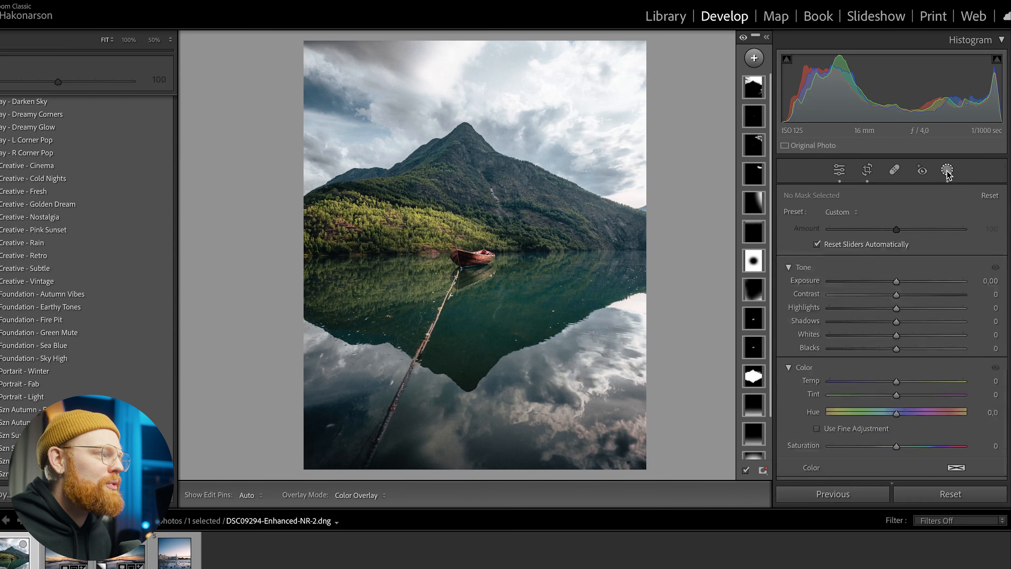
click(743, 38)
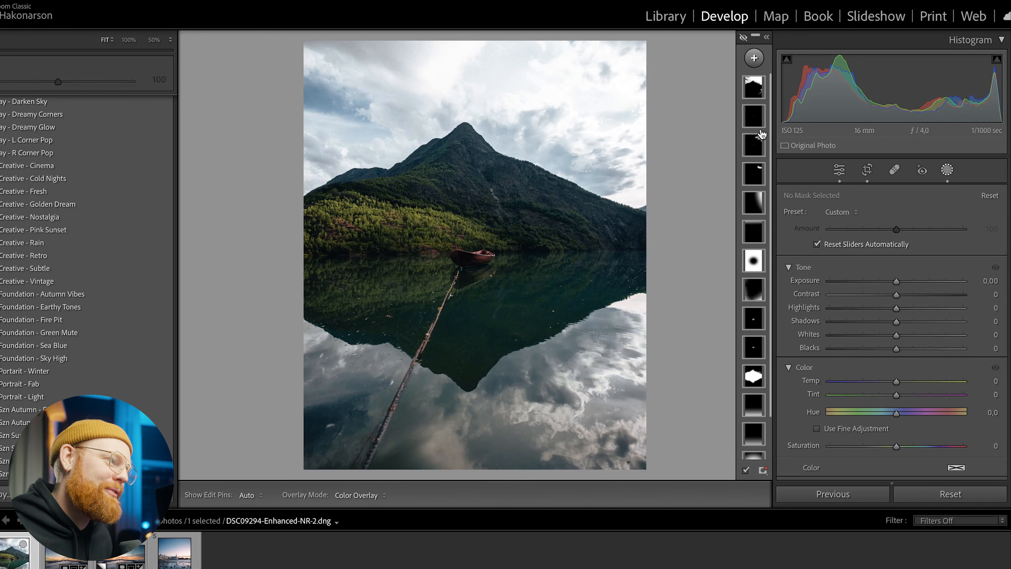
click(742, 40)
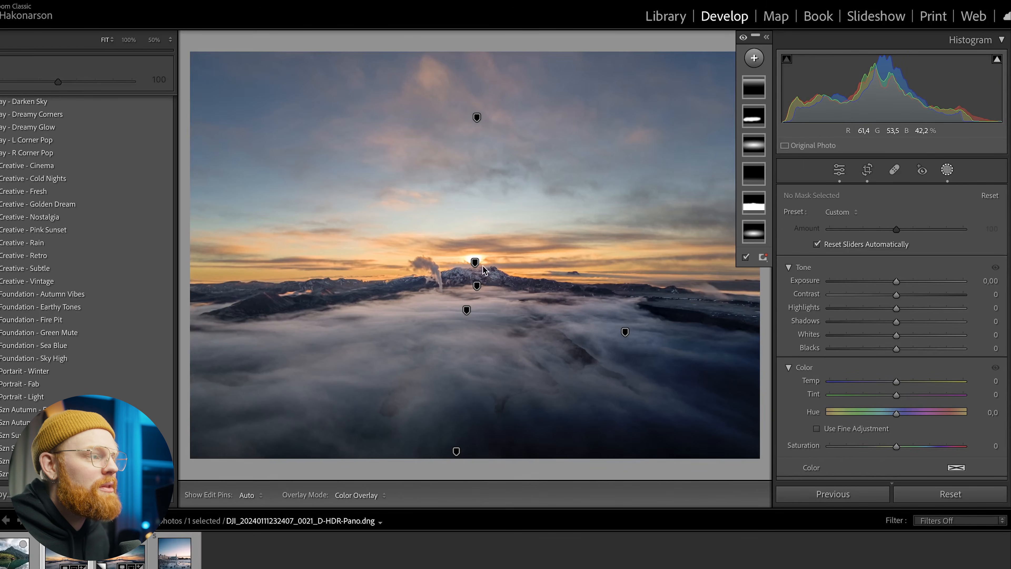
click(475, 262)
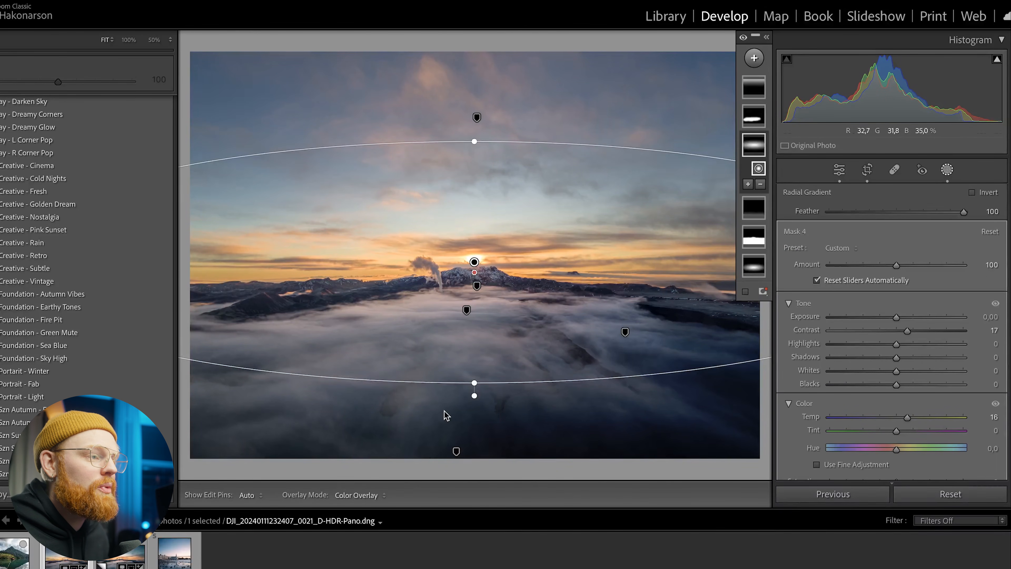
Step: Add a large radial gradient mask to the mountain lake photo, centred beyond its upper-right corner and reaching the boat, with feather 77
click(4, 565)
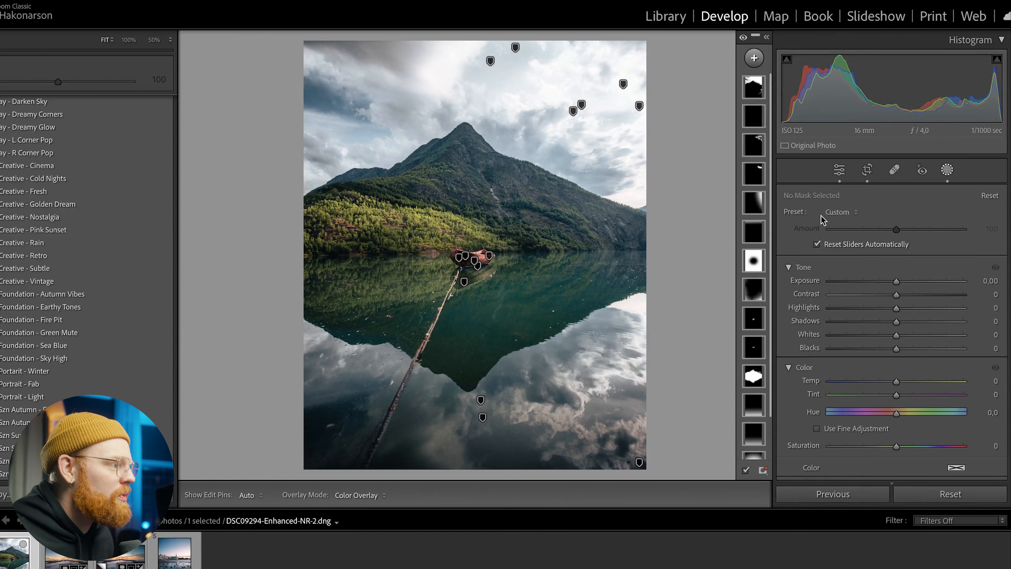
click(754, 59)
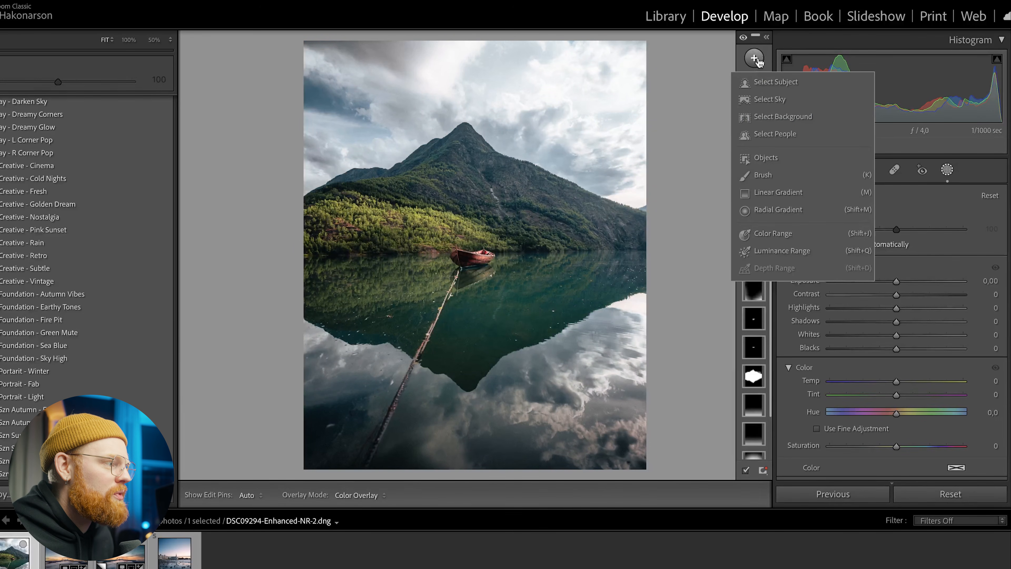
click(779, 210)
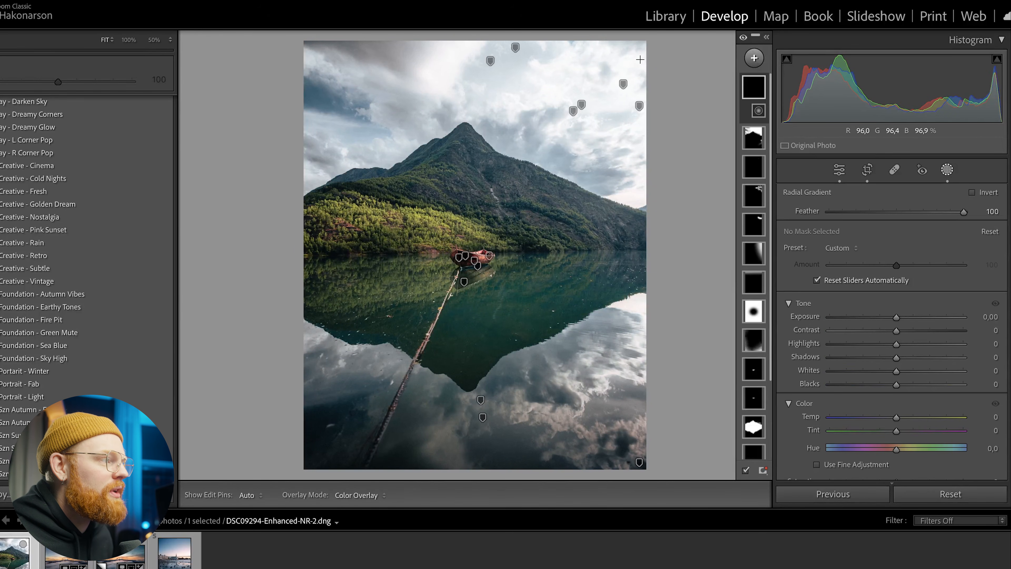
mouse_move(676, 55)
mouse_down()
mouse_move(548, 215)
mouse_move(489, 357)
mouse_move(485, 334)
mouse_move(454, 387)
mouse_up()
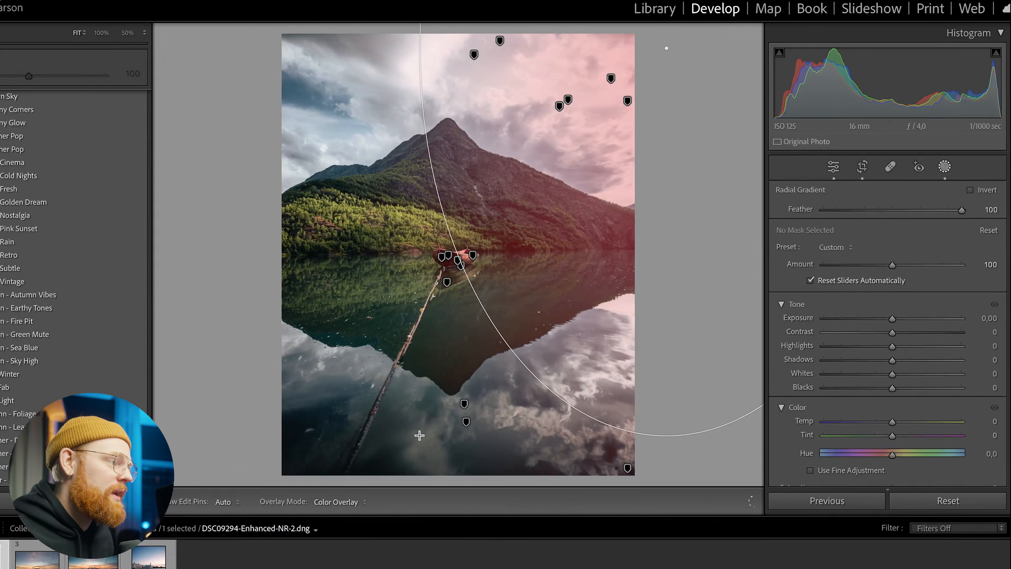
drag(419, 435, 395, 450)
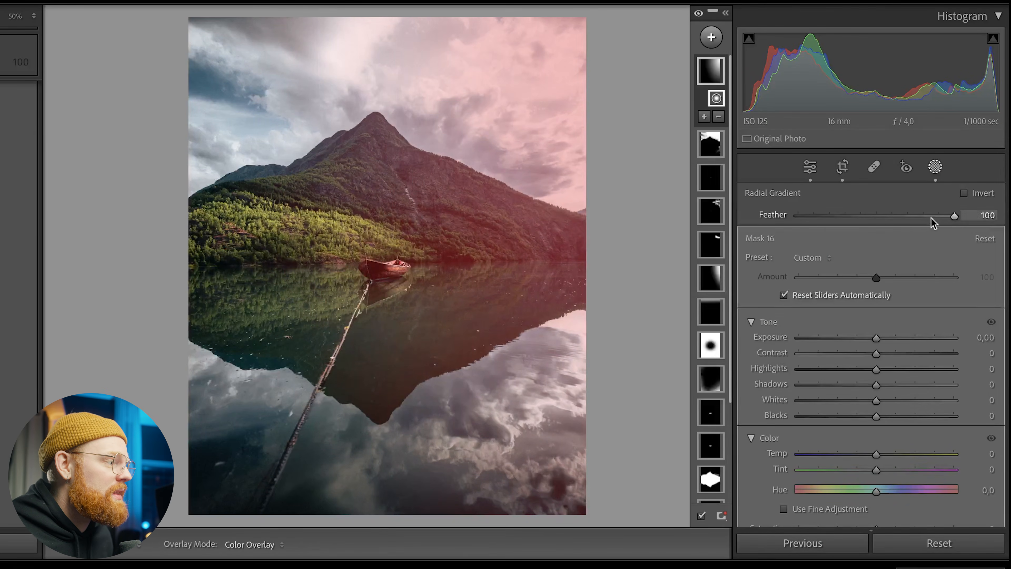
drag(933, 223, 919, 220)
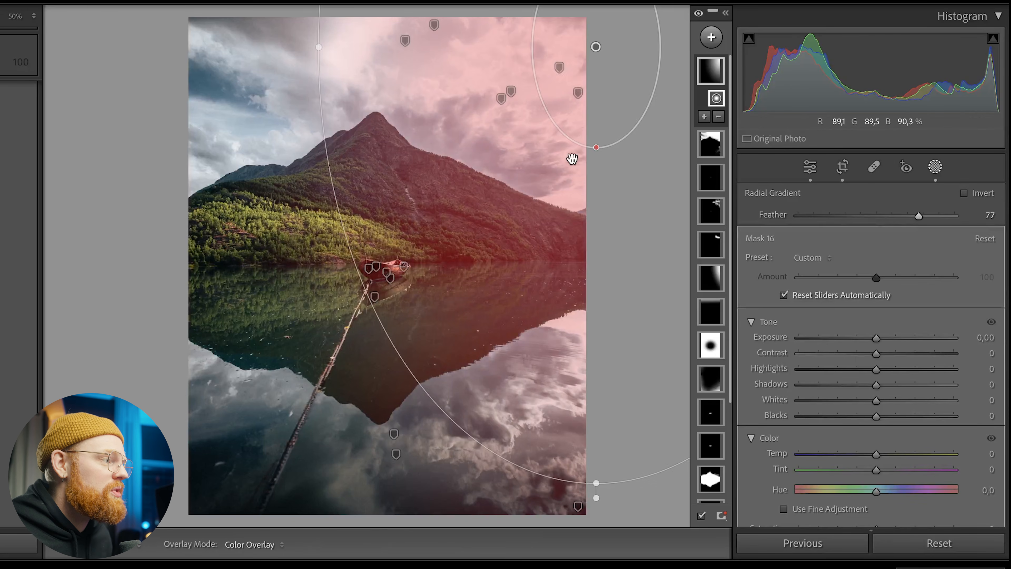
Step: Zoom the lake photo out to 12.5%, then tilt and reshape the radial gradient and fine-tune its feather
click(22, 17)
click(34, 17)
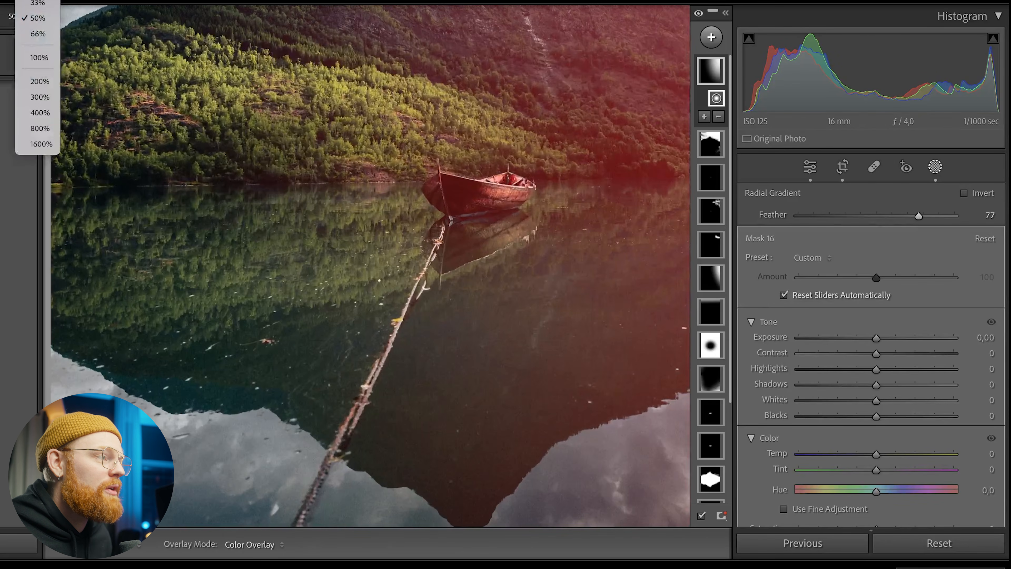
click(36, 1)
drag(473, 201, 485, 197)
drag(563, 378, 598, 365)
drag(579, 313, 578, 317)
drag(918, 217, 921, 218)
Step: Raise the lake photo's radial mask exposure slightly and adjust its effects for brighter, hazier light
scroll(870, 358, down, 10)
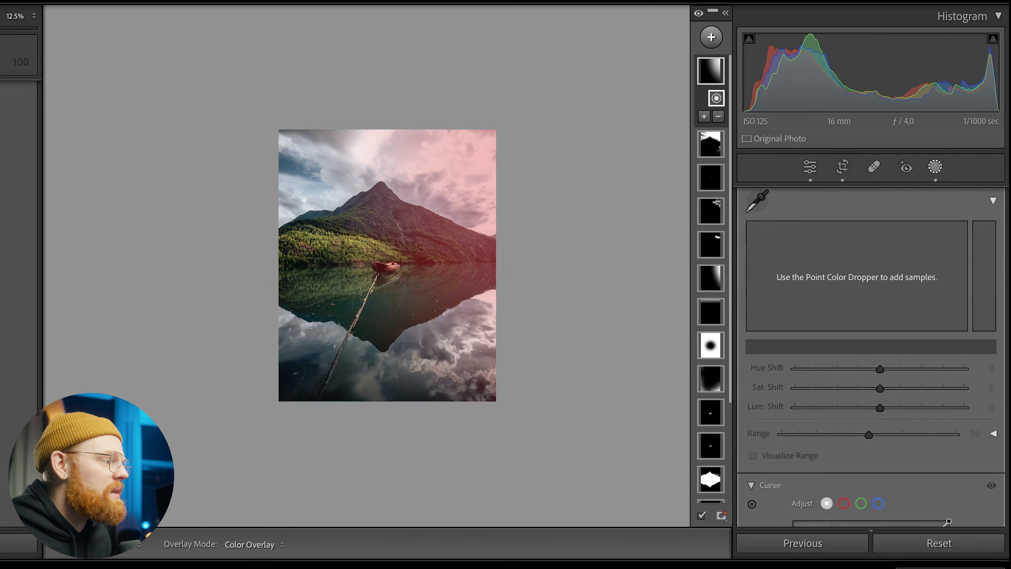
scroll(871, 359, up, 6)
drag(879, 279, 882, 278)
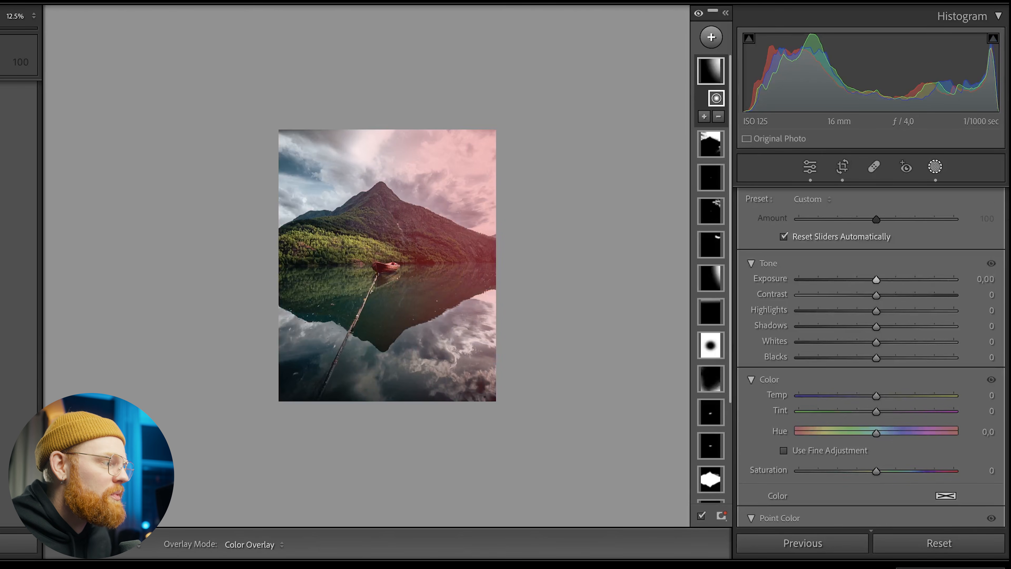
scroll(943, 287, down, 10)
mouse_move(877, 256)
mouse_down()
mouse_move(814, 257)
mouse_move(881, 266)
mouse_move(787, 267)
mouse_move(860, 262)
mouse_move(810, 257)
mouse_move(846, 259)
mouse_move(866, 240)
mouse_up()
scroll(856, 279, up, 10)
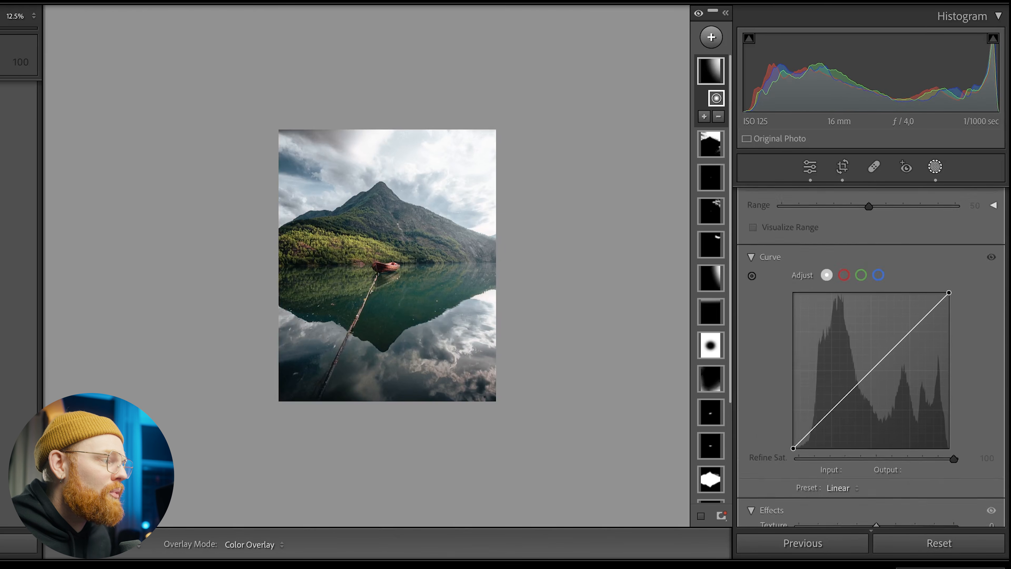
Step: Warm the lake photo's radial mask to temperature 27 and readjust the extent of its gradient
scroll(871, 358, up, 5)
mouse_move(878, 240)
mouse_down()
mouse_move(931, 243)
mouse_move(869, 240)
mouse_move(909, 245)
mouse_move(890, 232)
mouse_move(894, 240)
mouse_up()
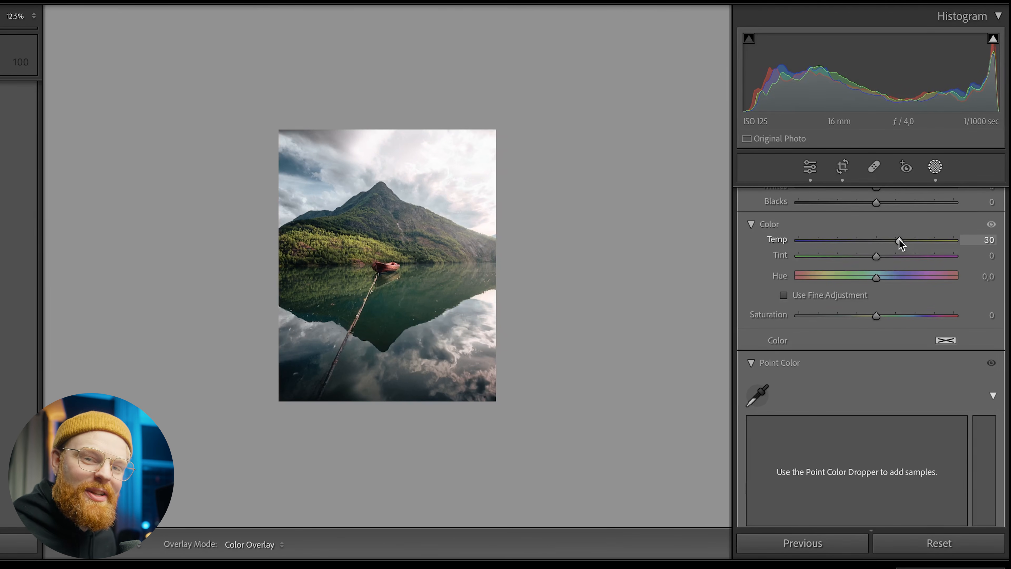
drag(899, 239, 896, 240)
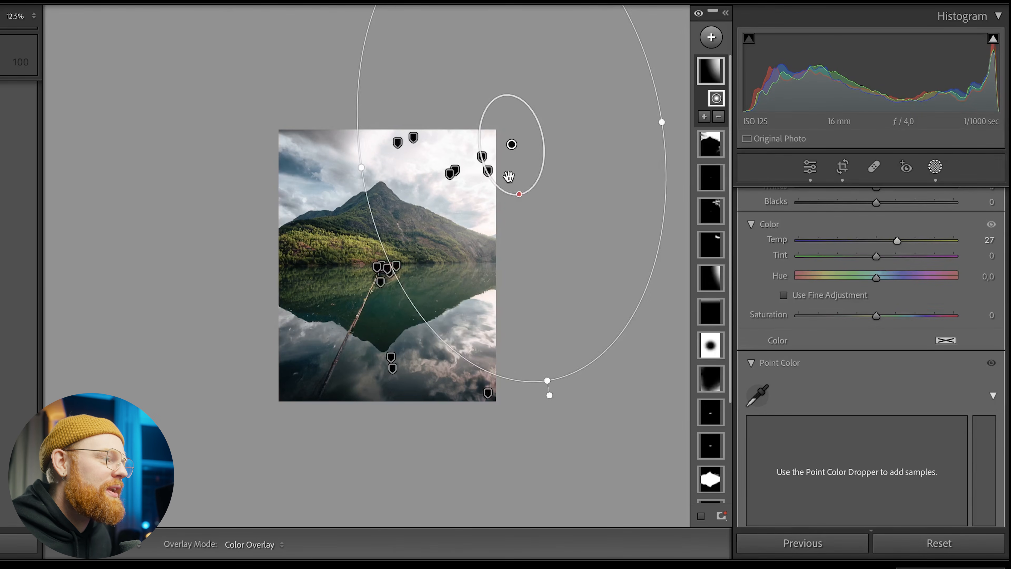
drag(525, 368, 548, 365)
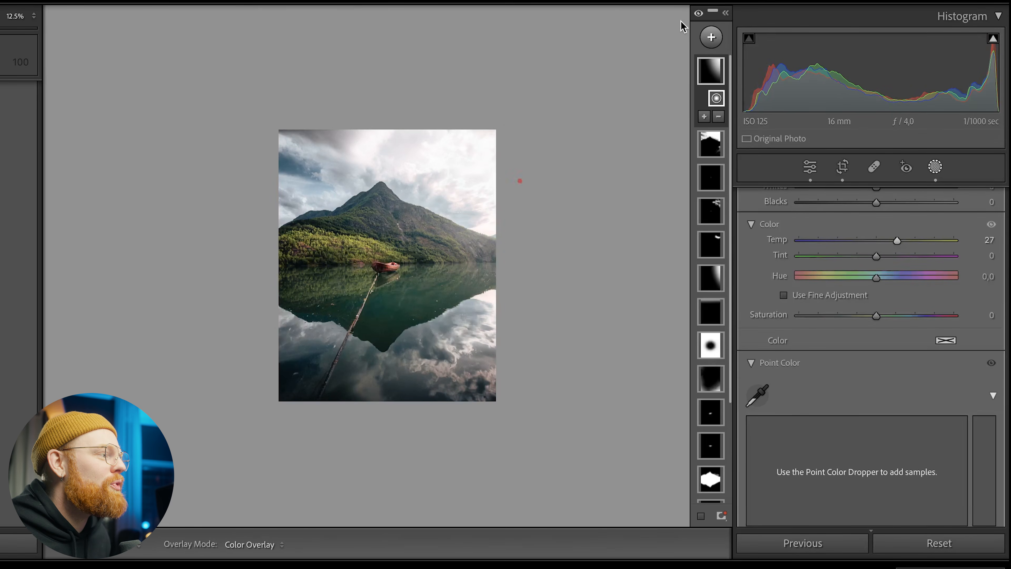
Step: Add a diagonal linear gradient mask from the lake photo's lower-left corner up to the mountain, and cool its temperature
click(713, 41)
click(739, 193)
drag(304, 350, 353, 221)
drag(249, 385, 213, 439)
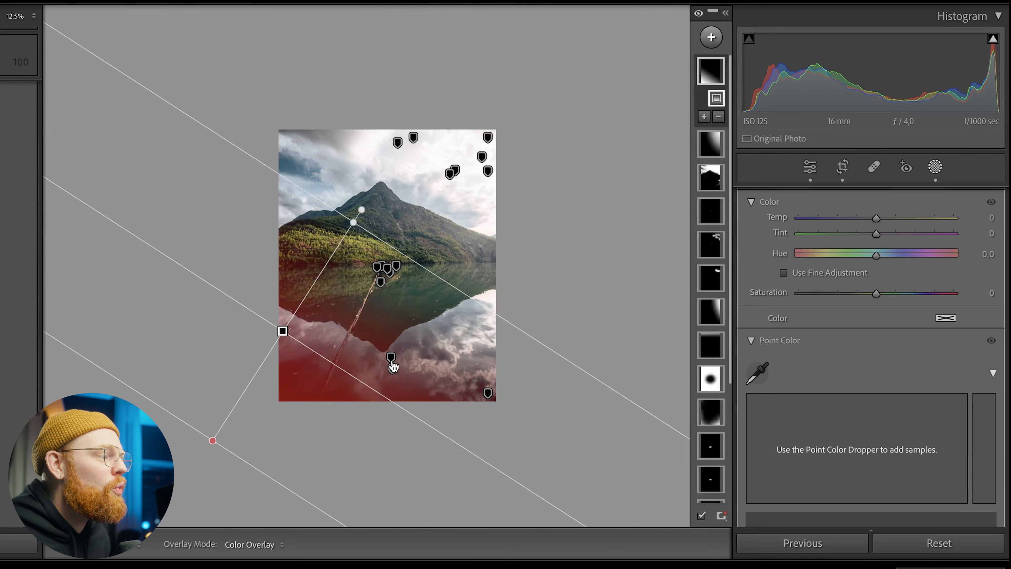
drag(876, 222, 854, 219)
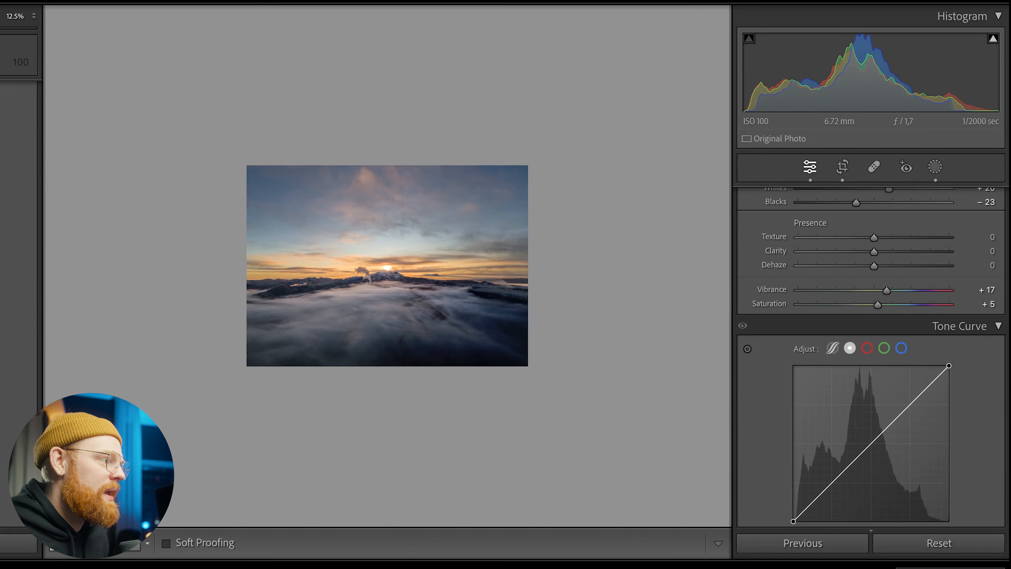
Step: Reopen the sunset photo's masks at 25% zoom and set the temperature of the radial mask around the sun to 27
scroll(871, 358, up, 4)
click(934, 168)
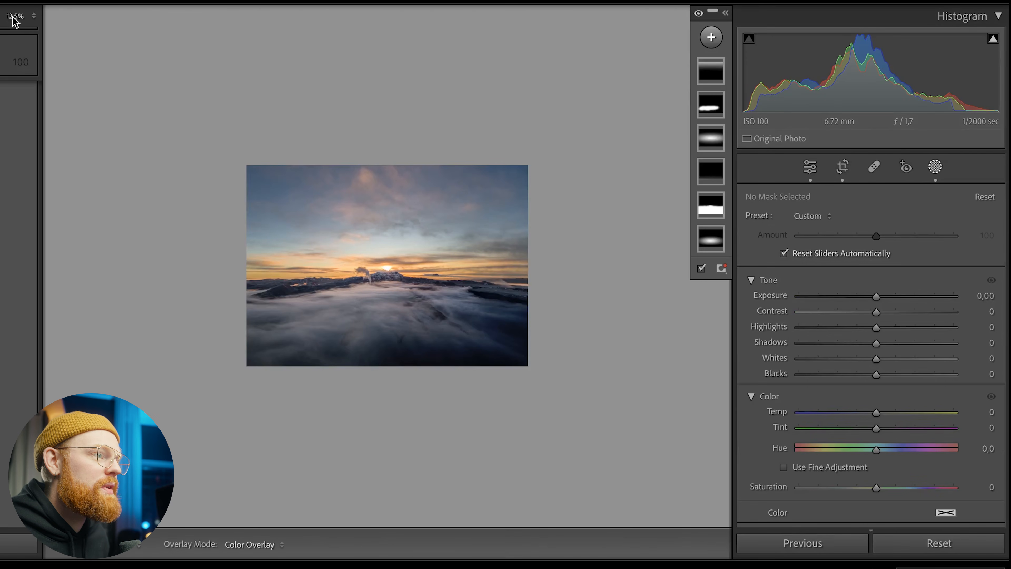
click(43, 18)
click(37, 33)
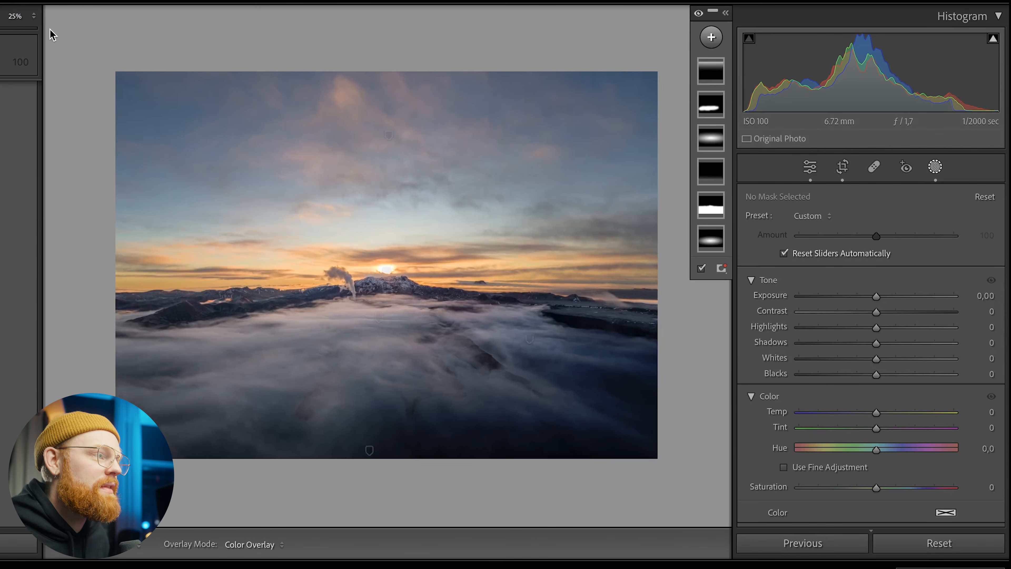
click(387, 272)
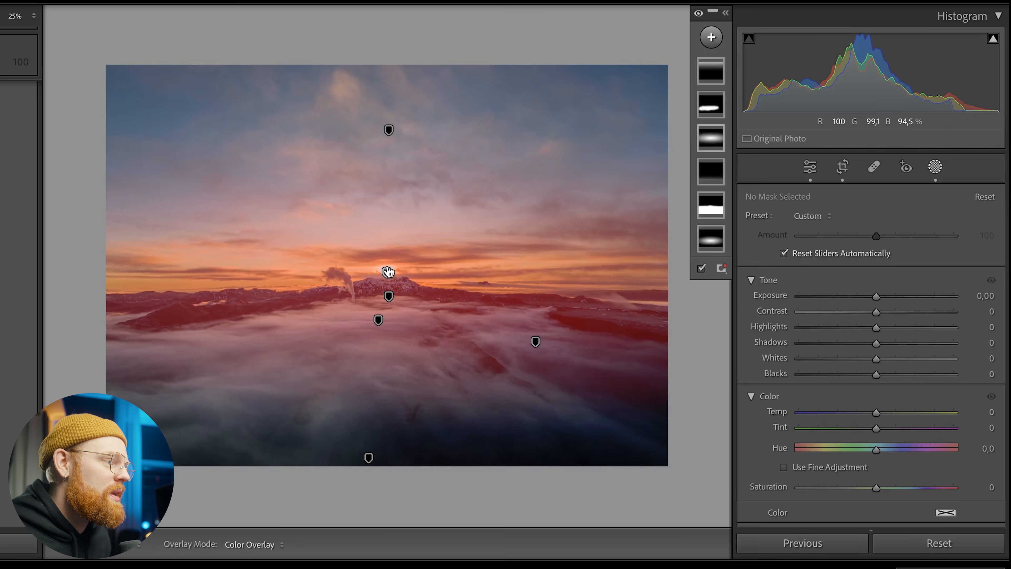
drag(882, 458, 896, 454)
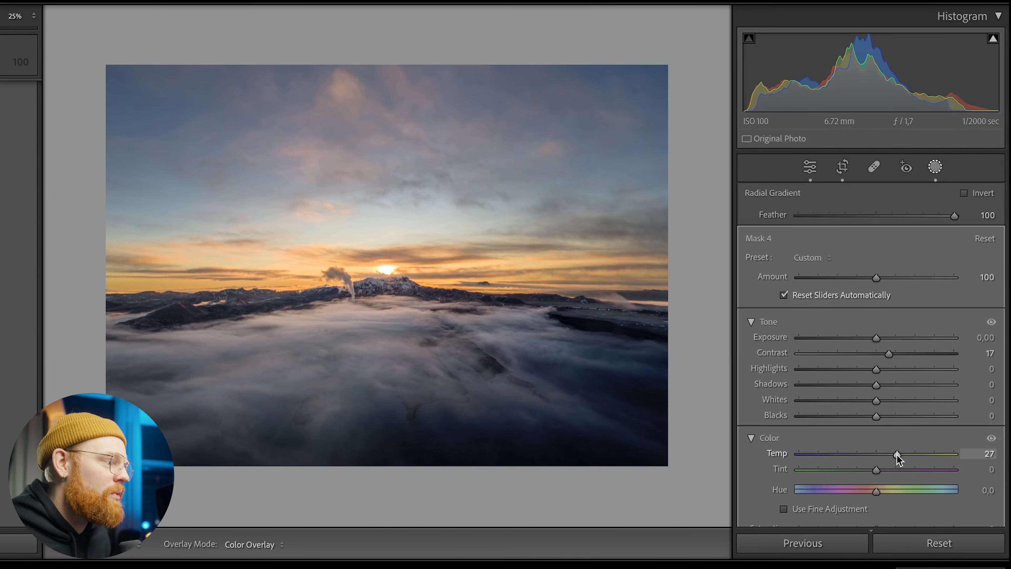
Step: Extend the sunset photo's radial mask slightly in height and cool the temperature of the mask covering the mountains and fog
drag(388, 149, 386, 143)
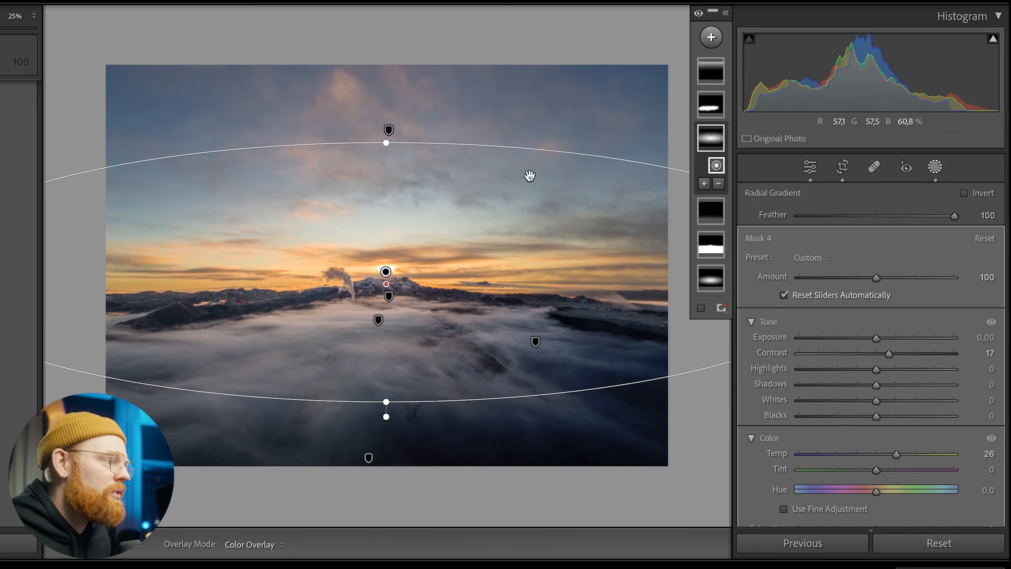
click(710, 249)
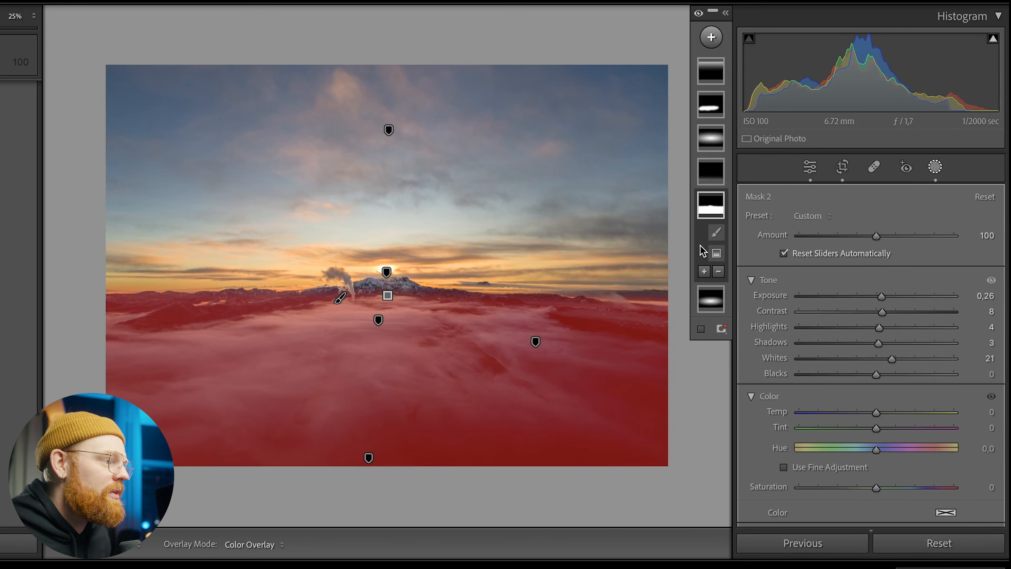
drag(876, 413, 867, 414)
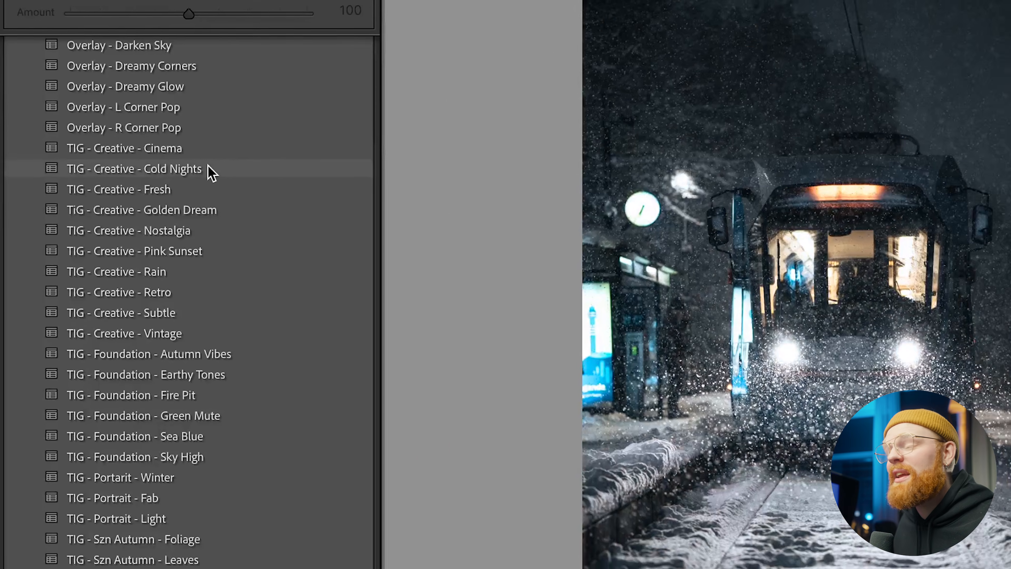
Step: Apply the TIG - Creative - Cold Nights preset to the snowy night tram photo
scroll(232, 181, up, 5)
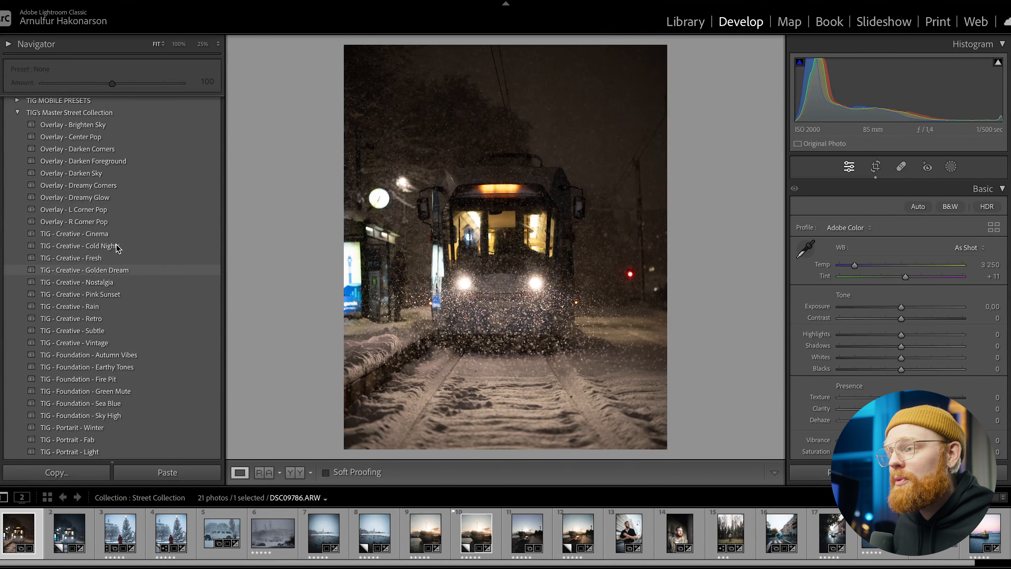
click(117, 247)
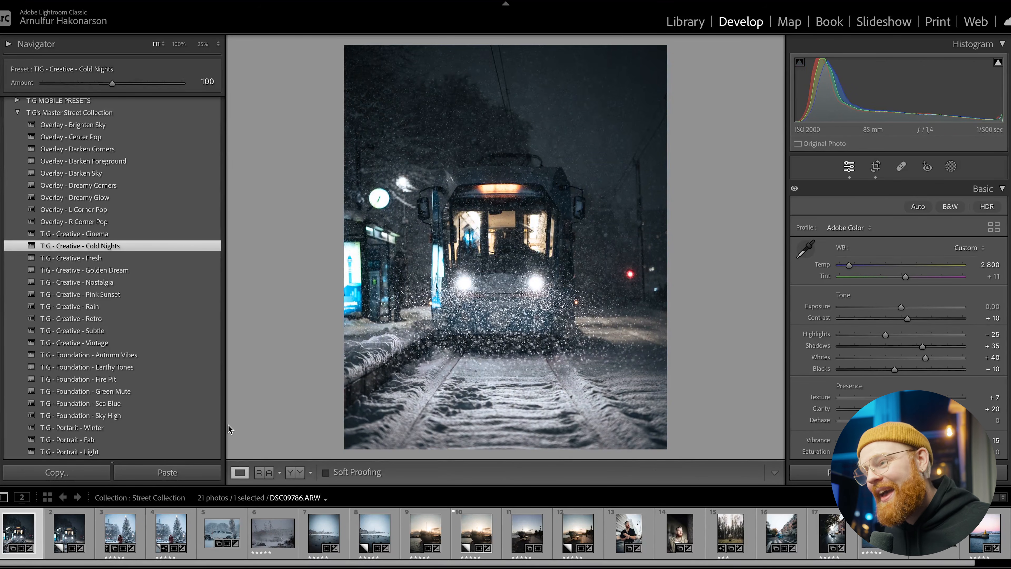
Step: Reset the snowy truck photo, apply the TIG - Szn Winter - Blizzard preset and compare it with the unedited version
click(225, 537)
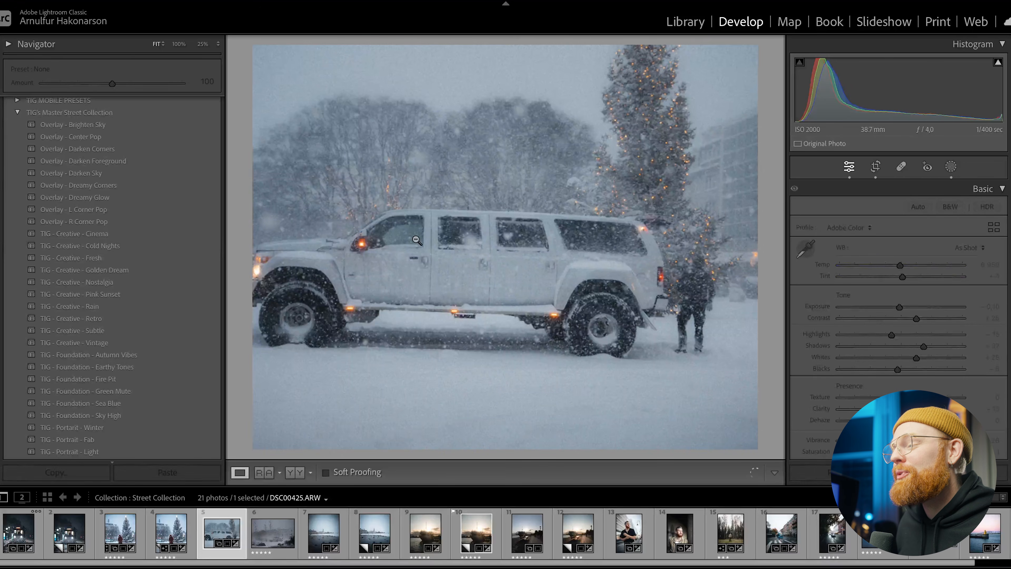
click(954, 472)
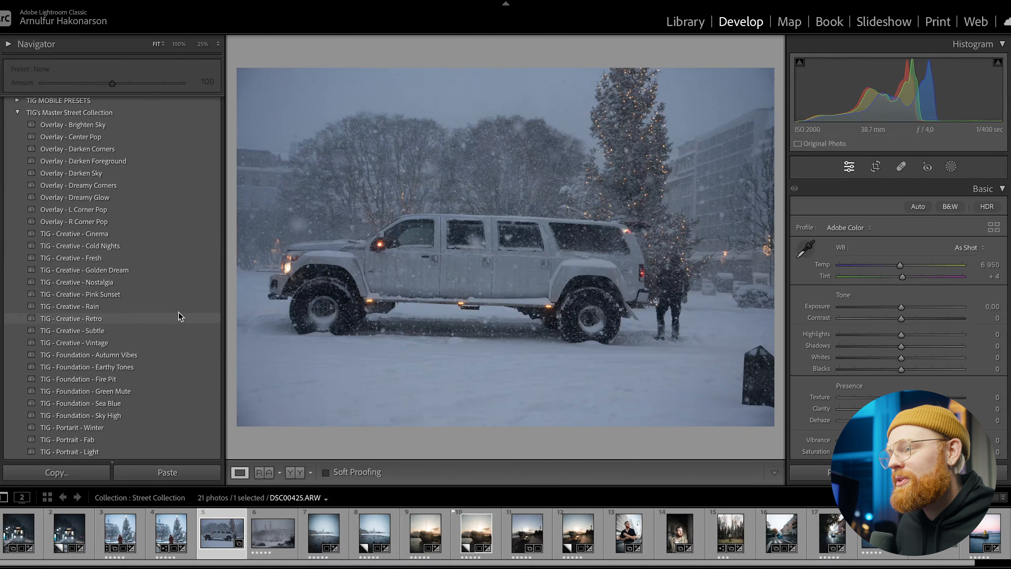
scroll(180, 316, down, 5)
scroll(120, 420, down, 2)
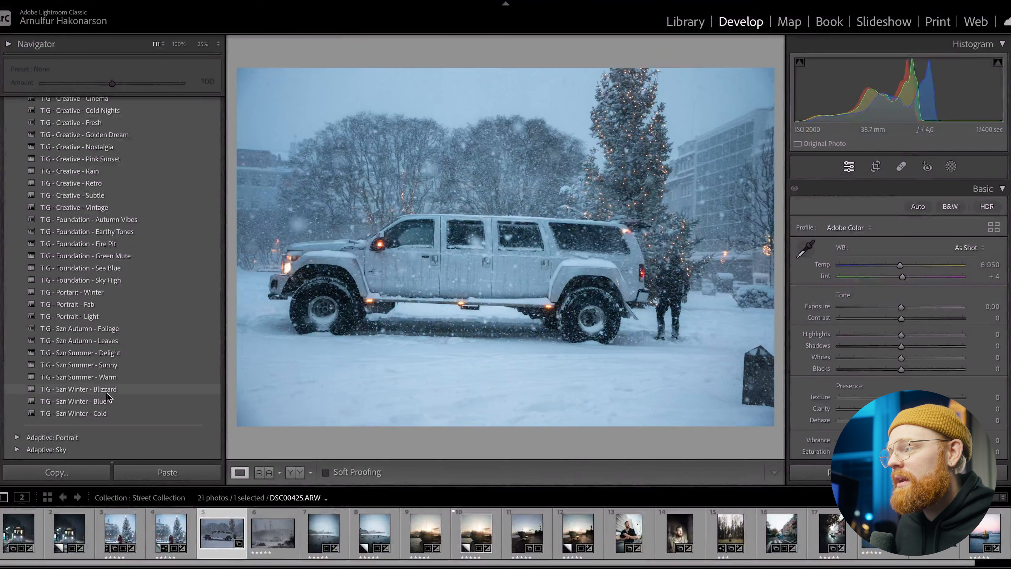
click(96, 389)
key(y)
key(y)
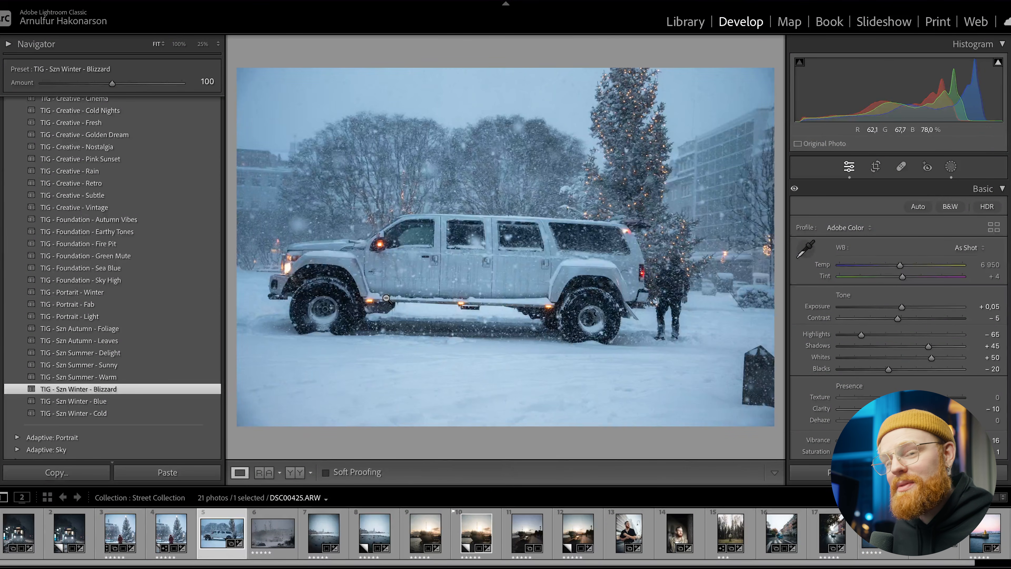
Step: Apply the TIG - Creative - Golden Dream preset to the harbour bench photo and adjust its white balance temperature
click(533, 536)
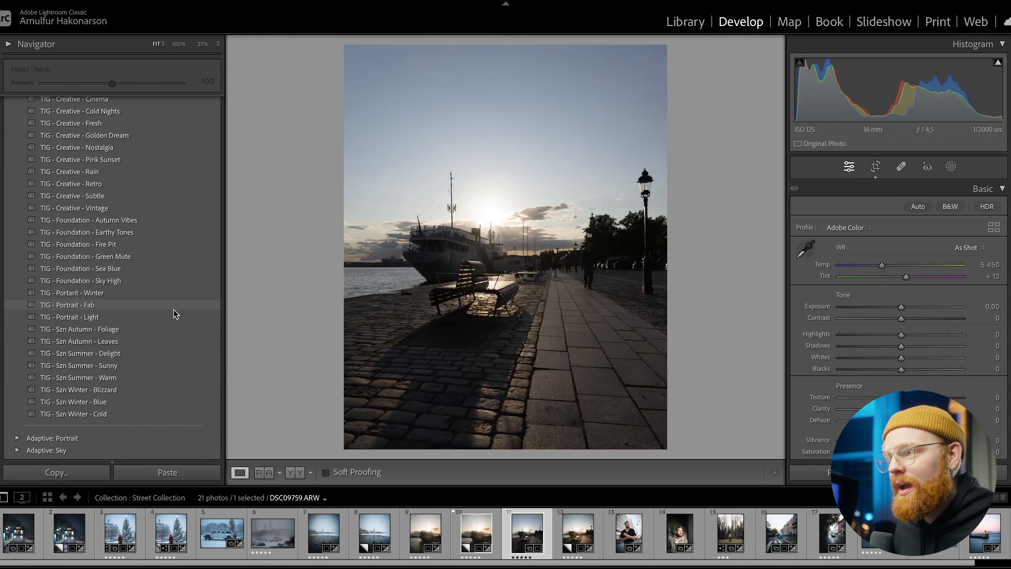
scroll(131, 241, up, 3)
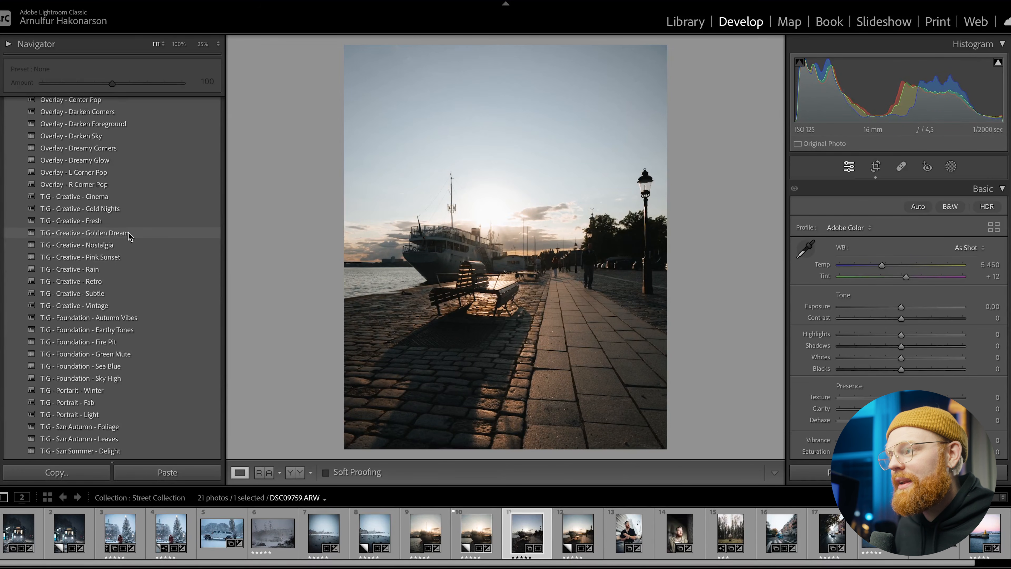
click(131, 233)
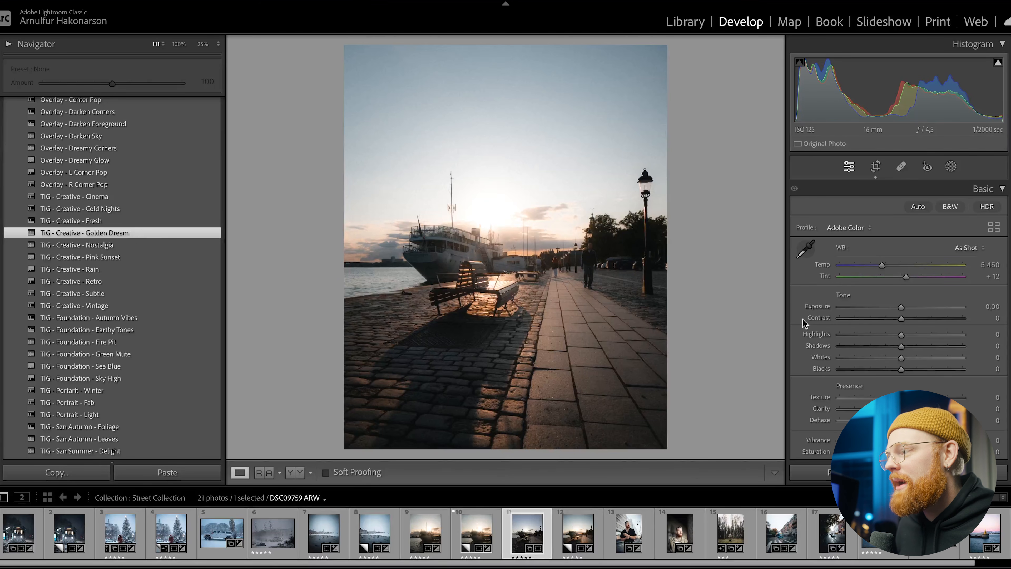
drag(877, 266, 883, 266)
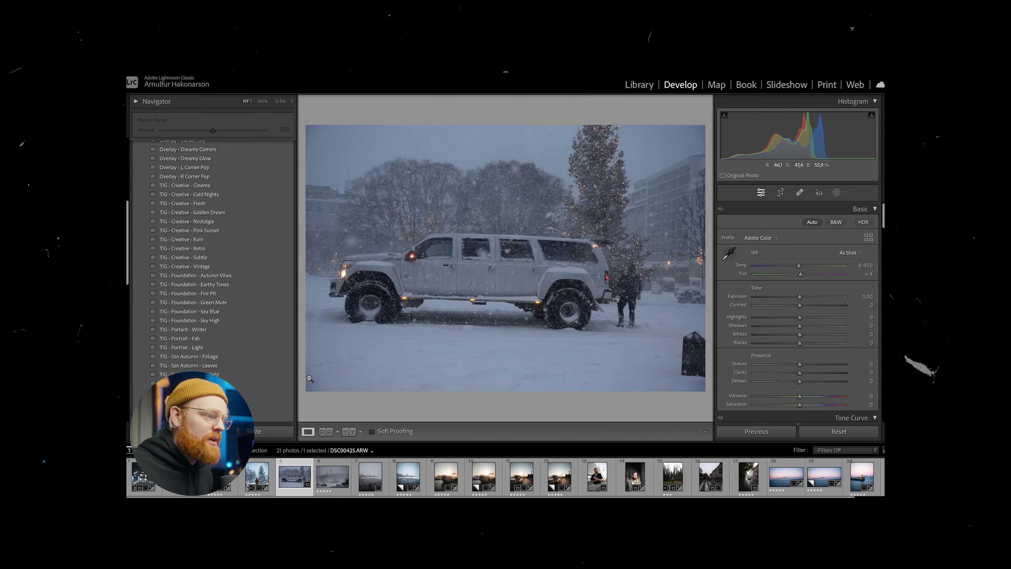
scroll(280, 395, down, 3)
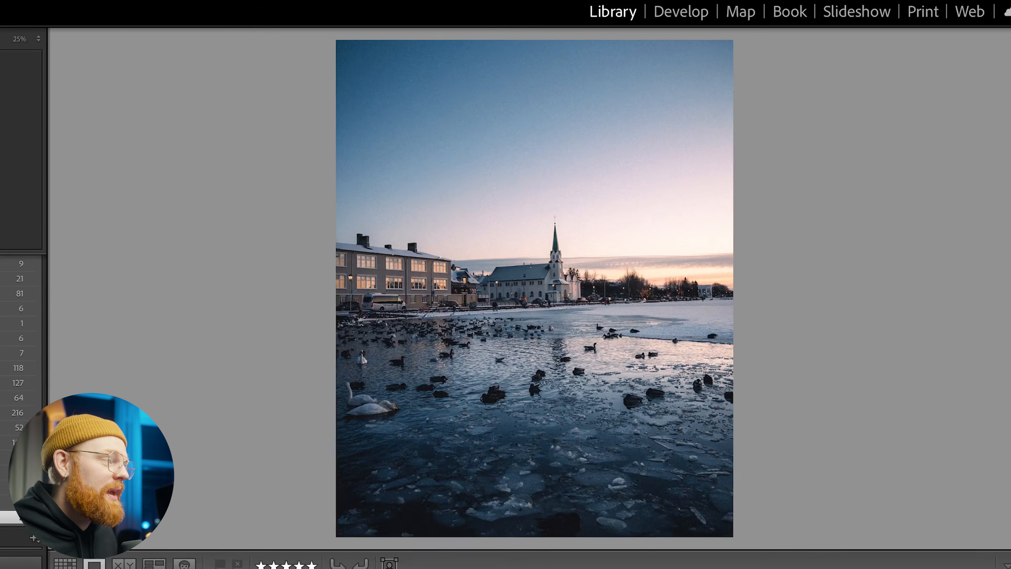
Step: Open the icy pond photo for editing and compare it with all its masks switched off and on
click(675, 16)
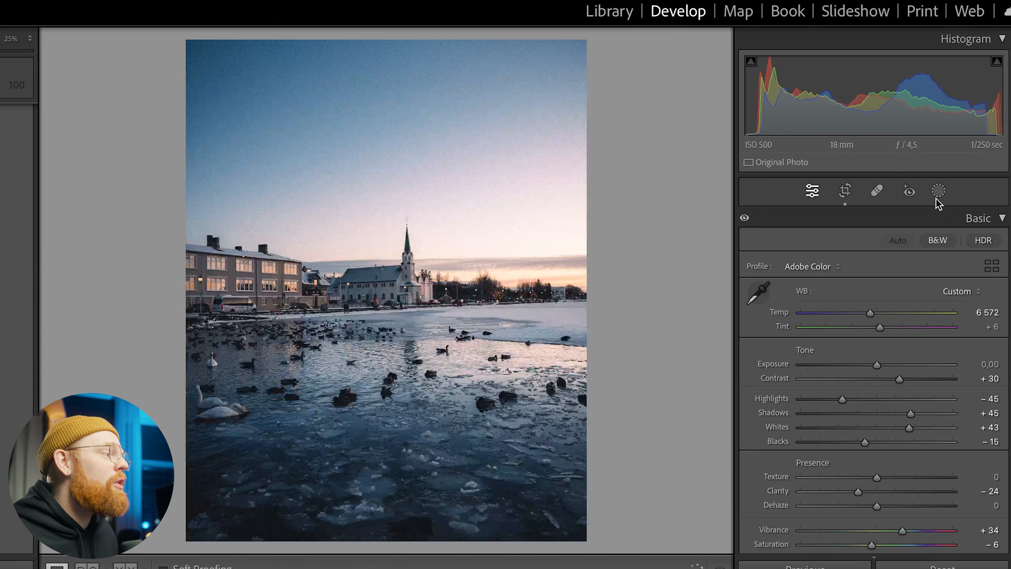
click(937, 199)
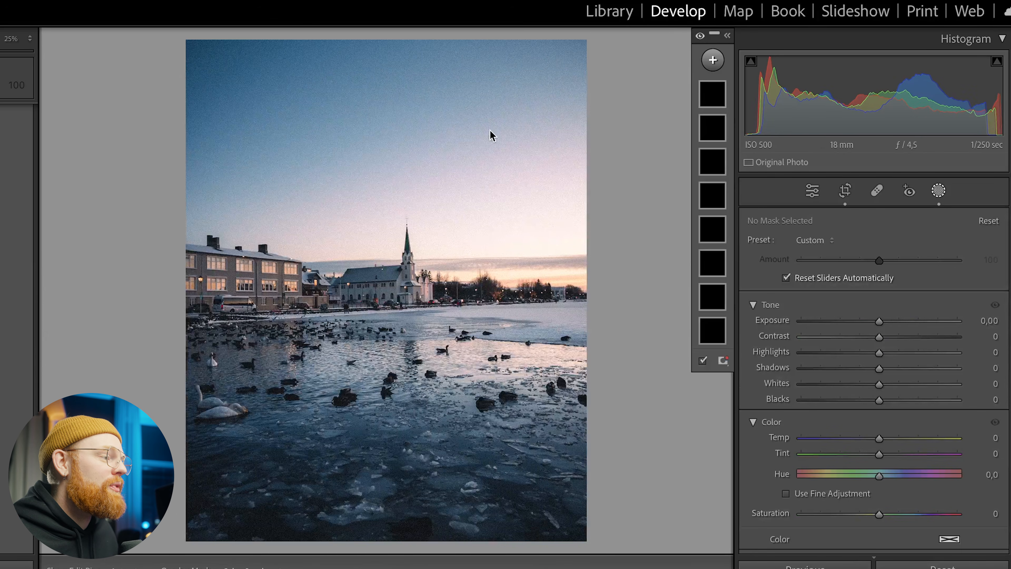
click(700, 36)
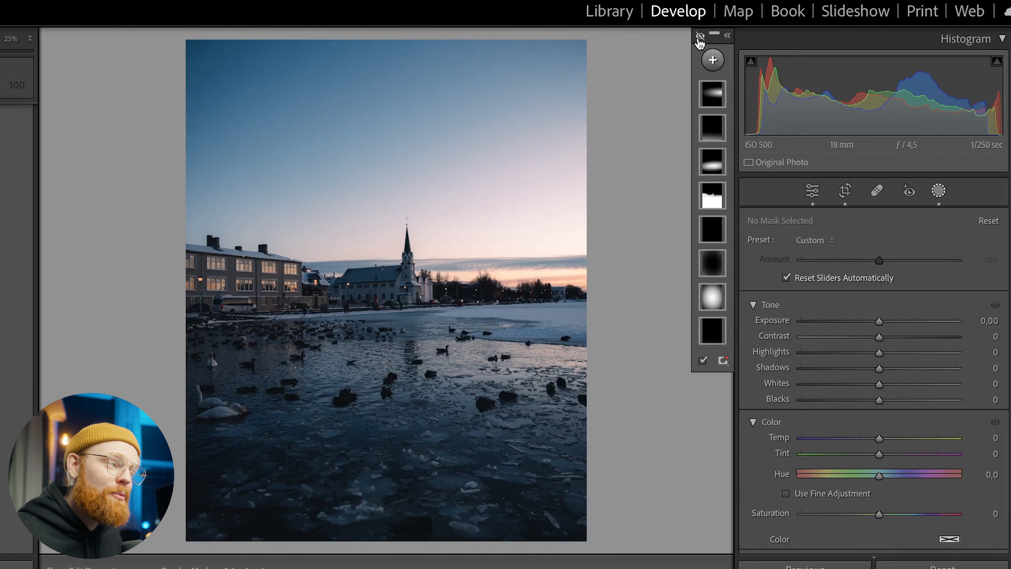
click(699, 38)
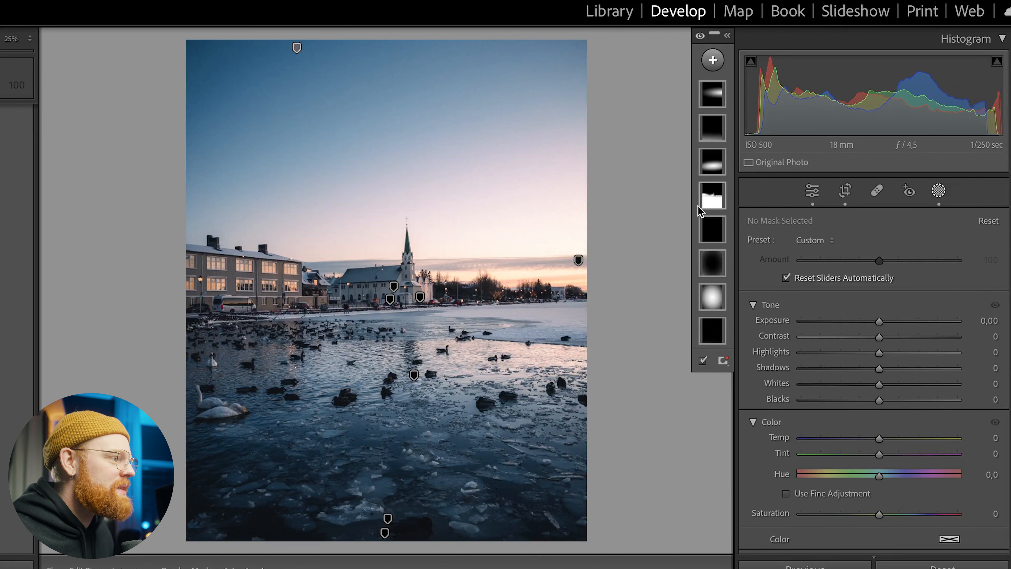
Step: Move the pond photo's sky radial mask outward past the sunset-side edge and set its temperature to 49
click(713, 93)
drag(596, 262, 639, 259)
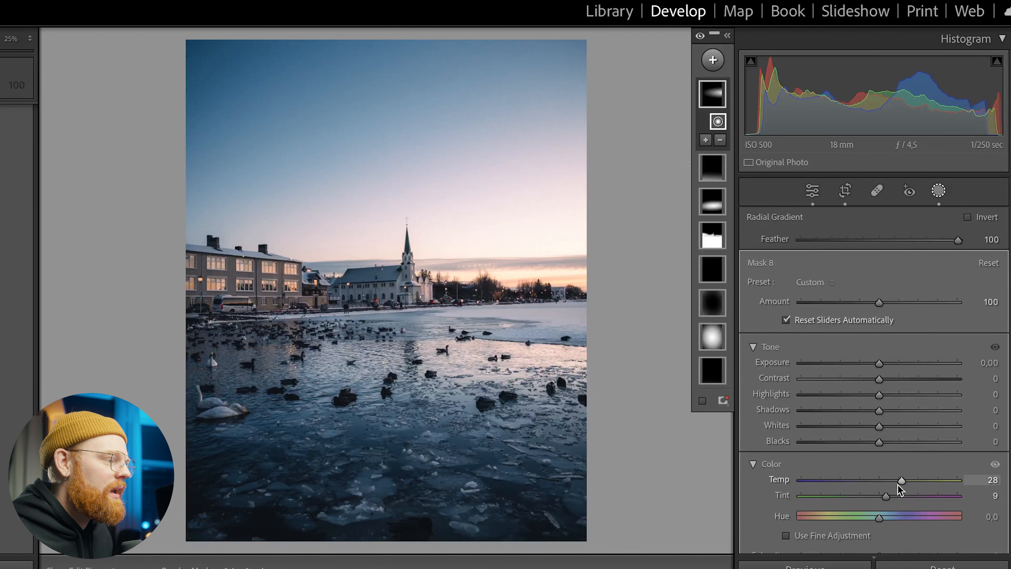
drag(899, 485, 900, 481)
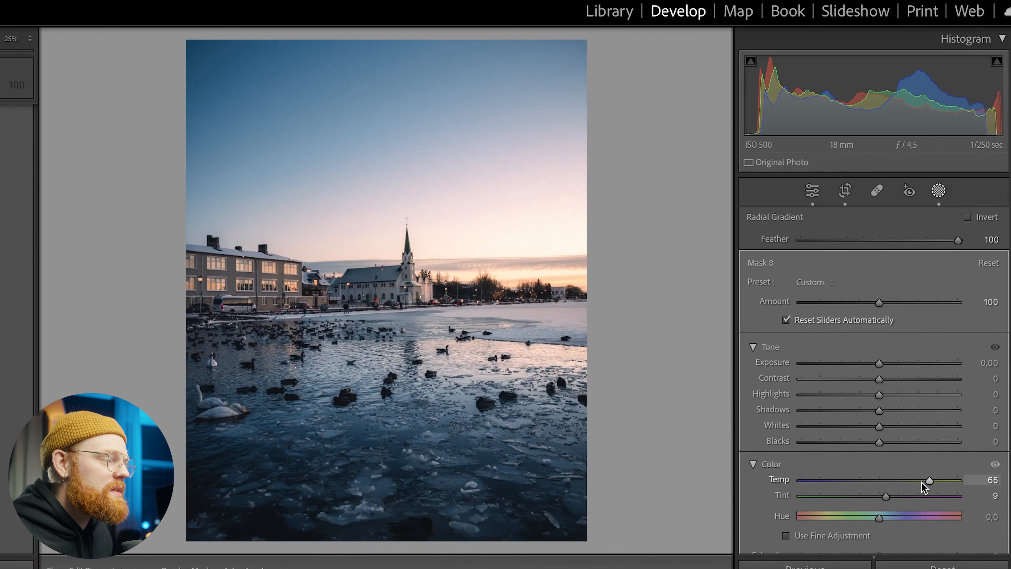
drag(925, 484, 925, 484)
drag(643, 262, 616, 255)
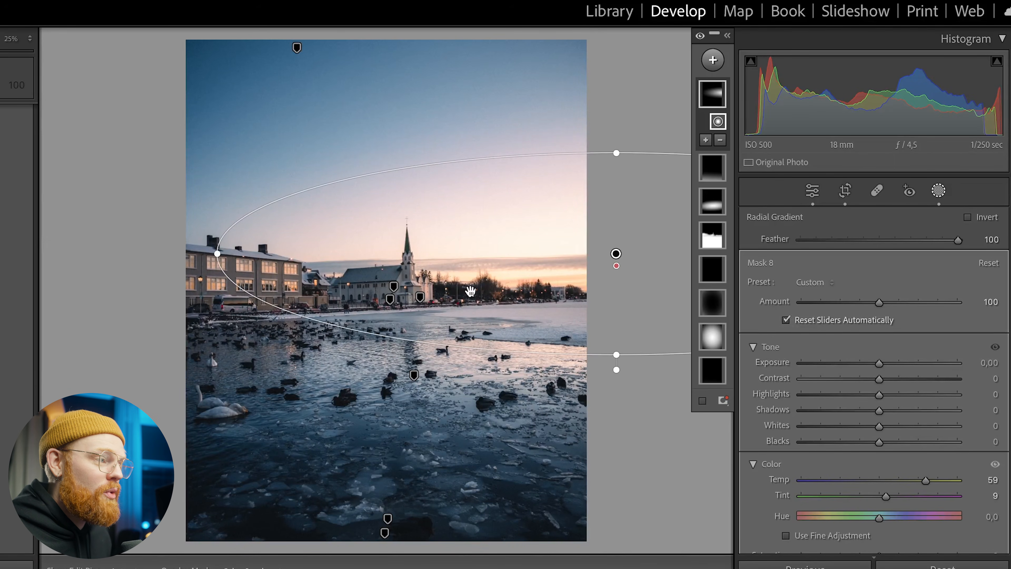
drag(925, 481, 916, 483)
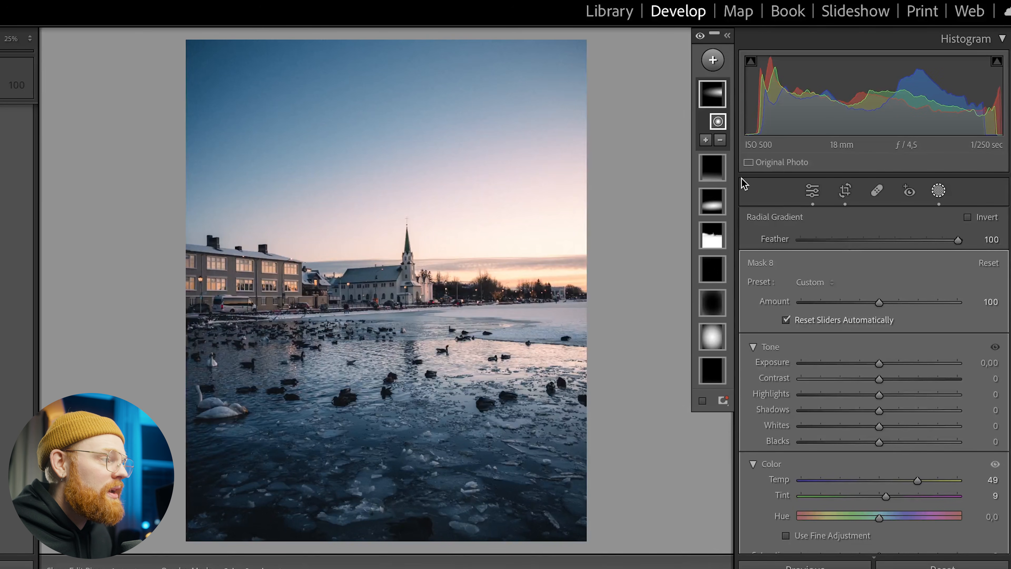
Step: Set the sky radial mask's clarity to -5 and nudge the gradient slightly upward
drag(948, 246, 956, 247)
scroll(886, 395, down, 10)
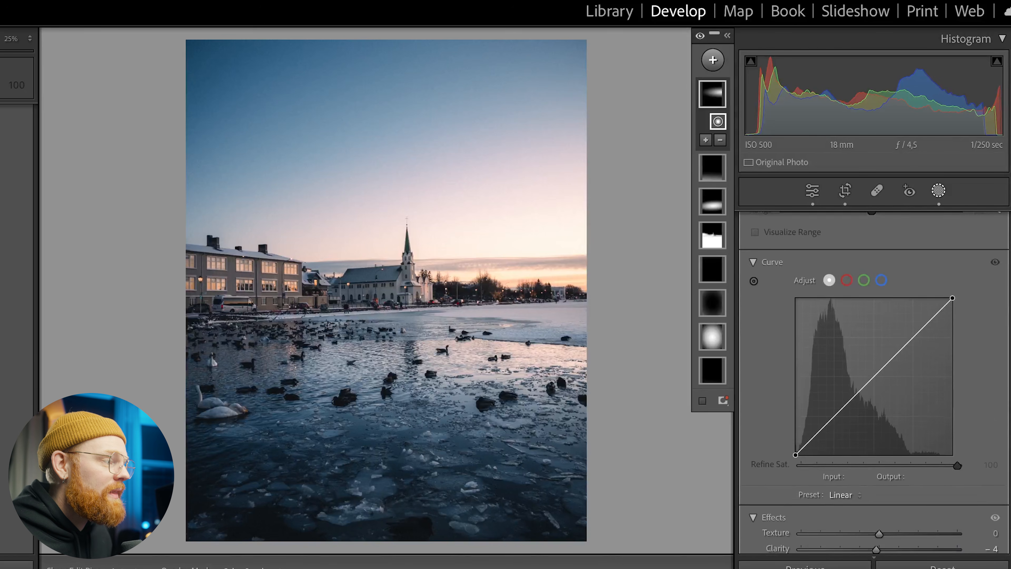
drag(876, 398, 874, 395)
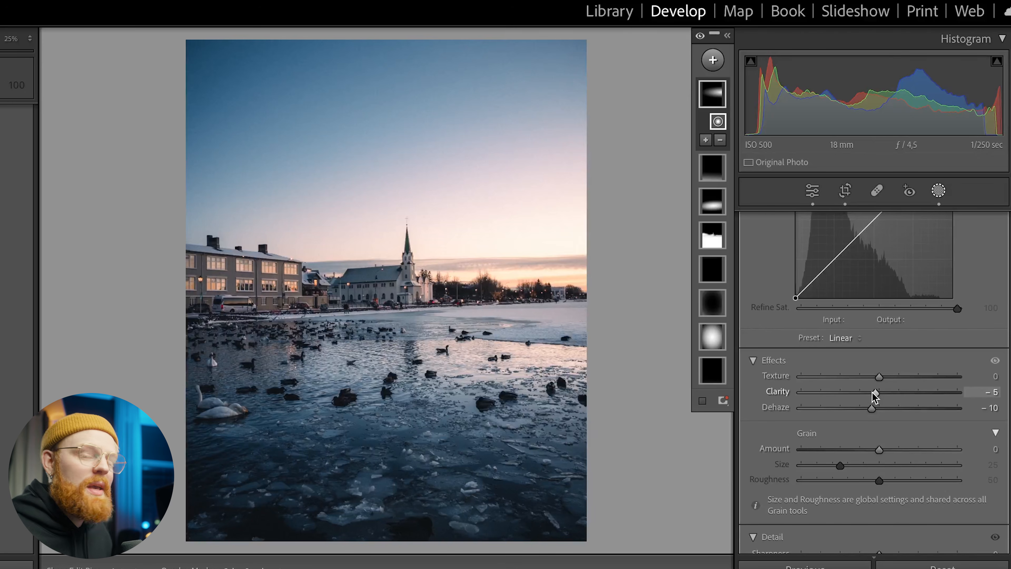
drag(616, 254, 617, 251)
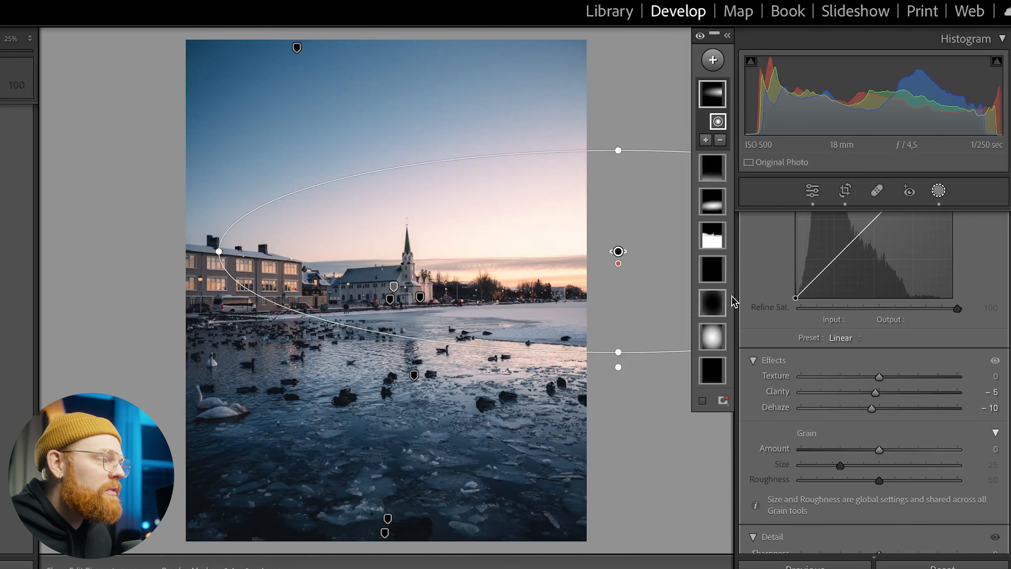
Step: Set the temperature of the pond foreground's taller linear gradient mask to -13 and fine-tune its exposure
click(712, 371)
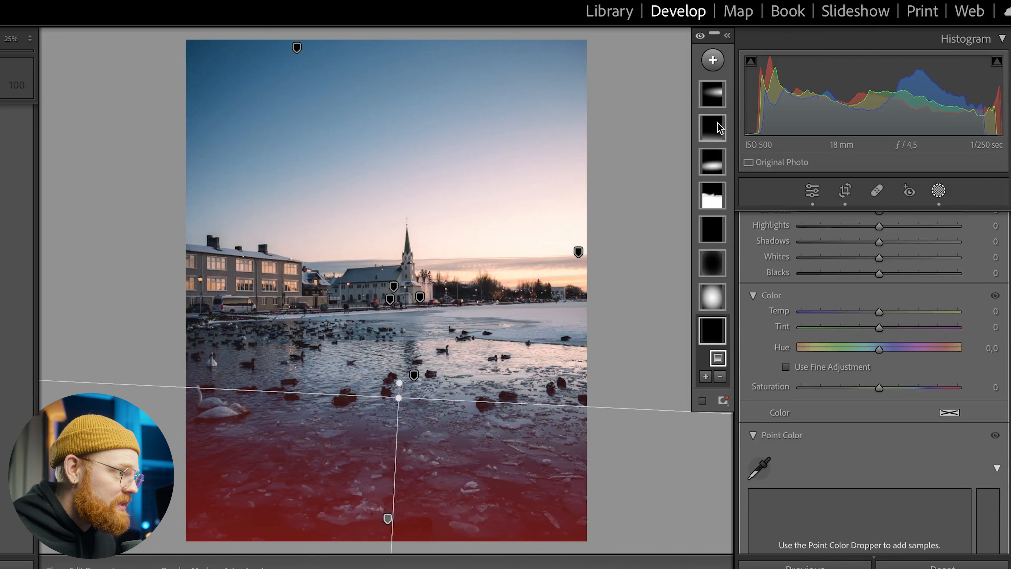
click(717, 128)
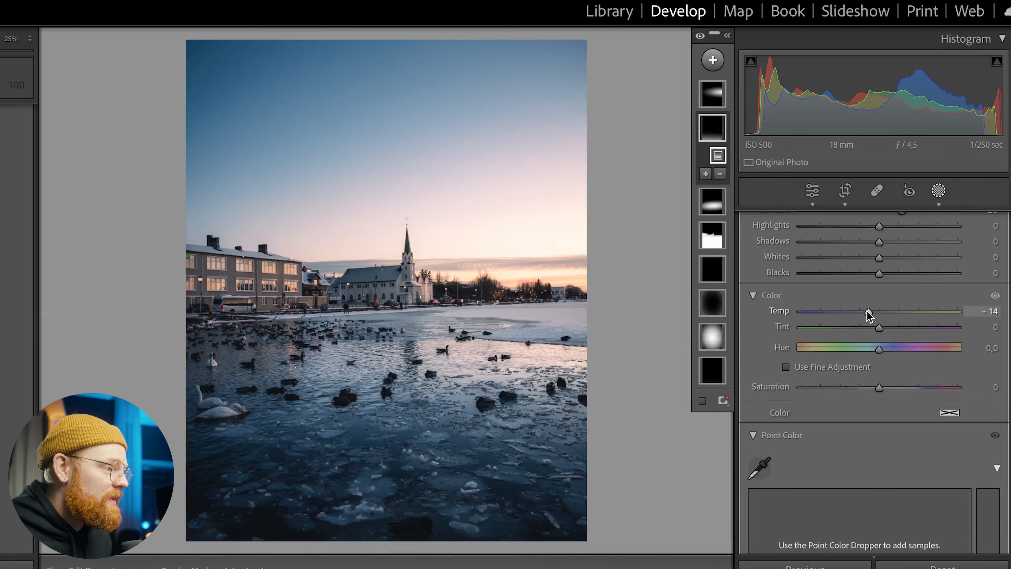
drag(868, 312, 871, 313)
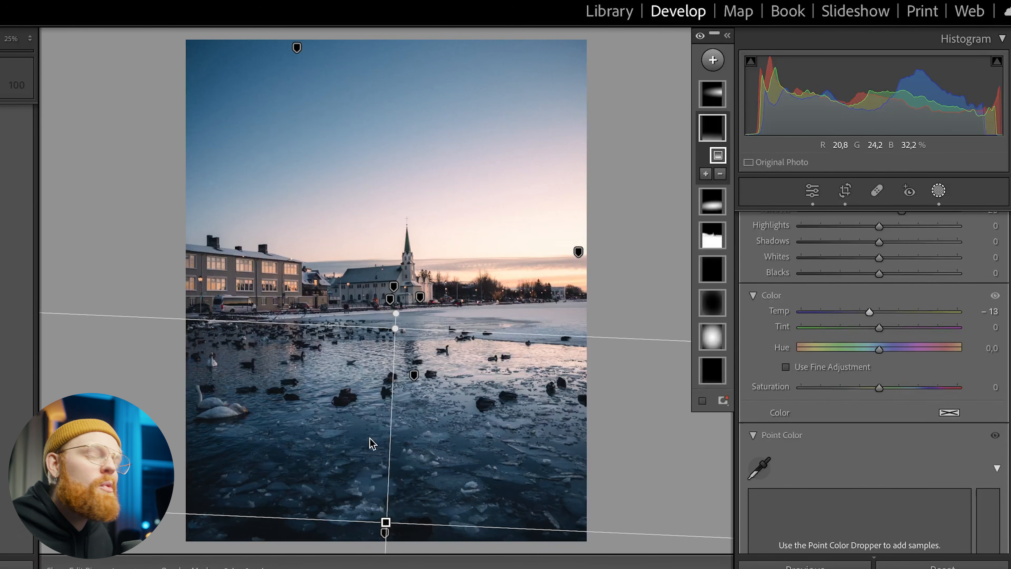
scroll(873, 382, up, 4)
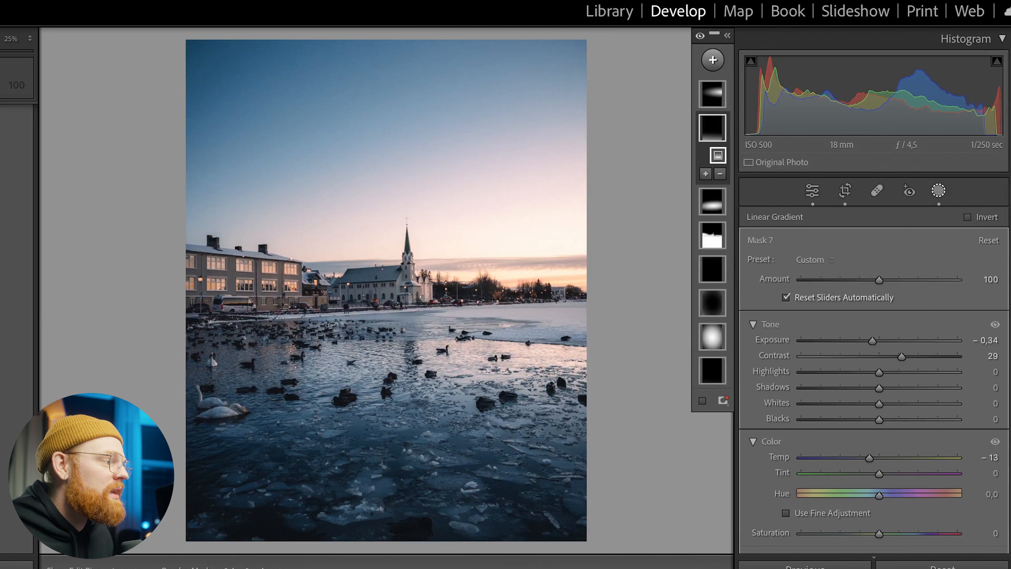
drag(871, 345, 873, 345)
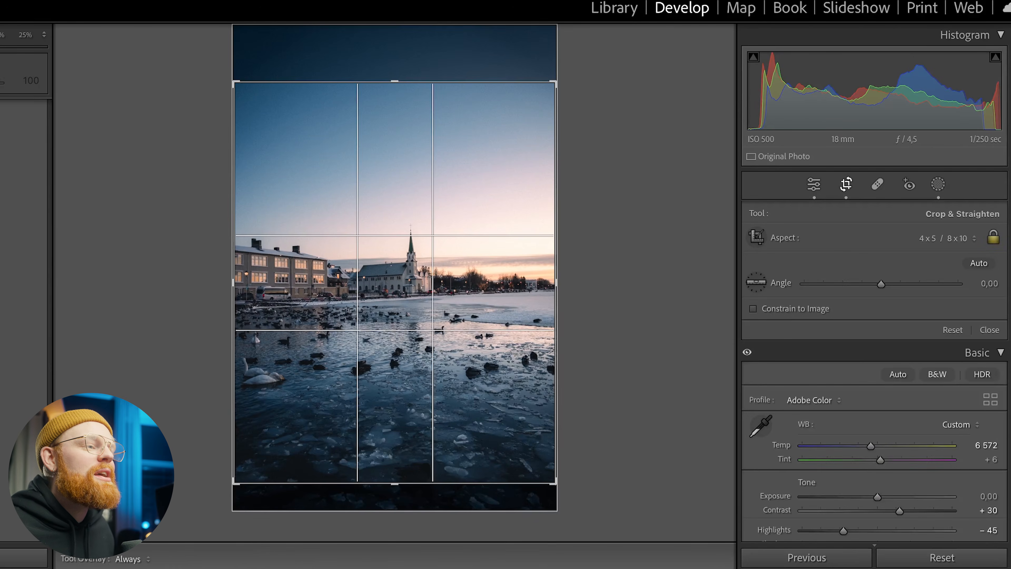
Step: Leave cropping, go to the snowstorm church photo and compare it with its masks switched off and on
key(Right)
key(r)
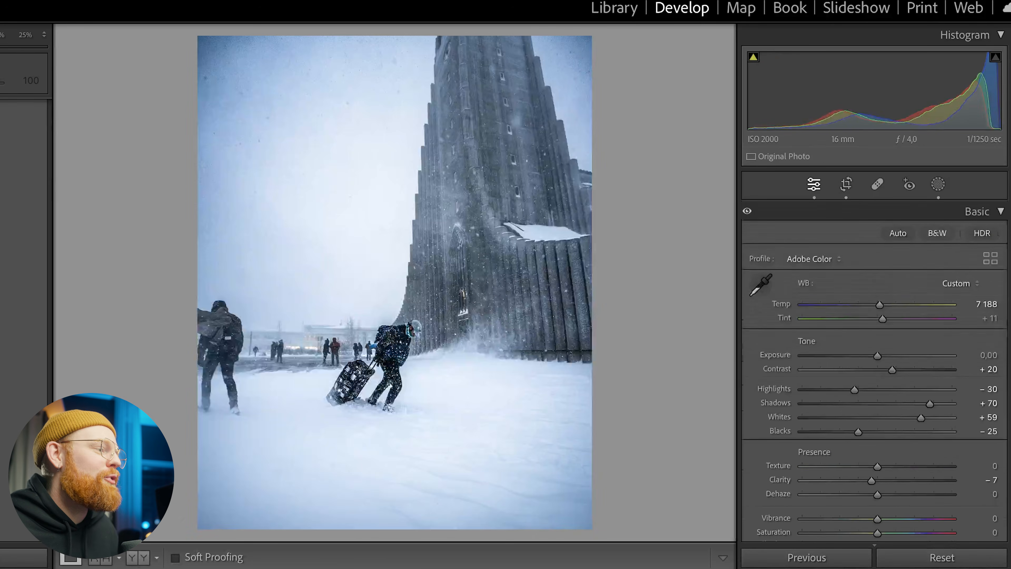
click(938, 185)
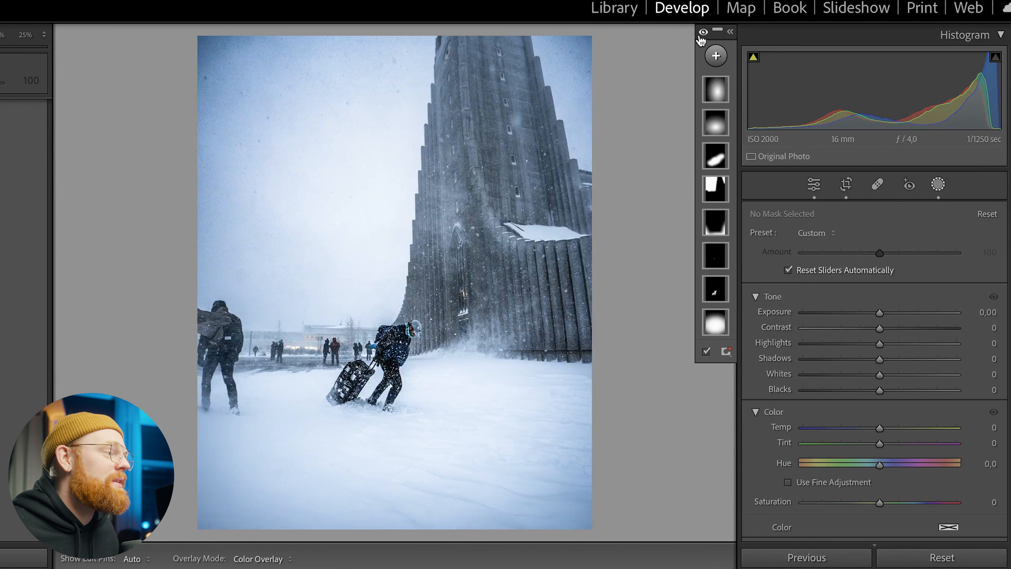
click(703, 35)
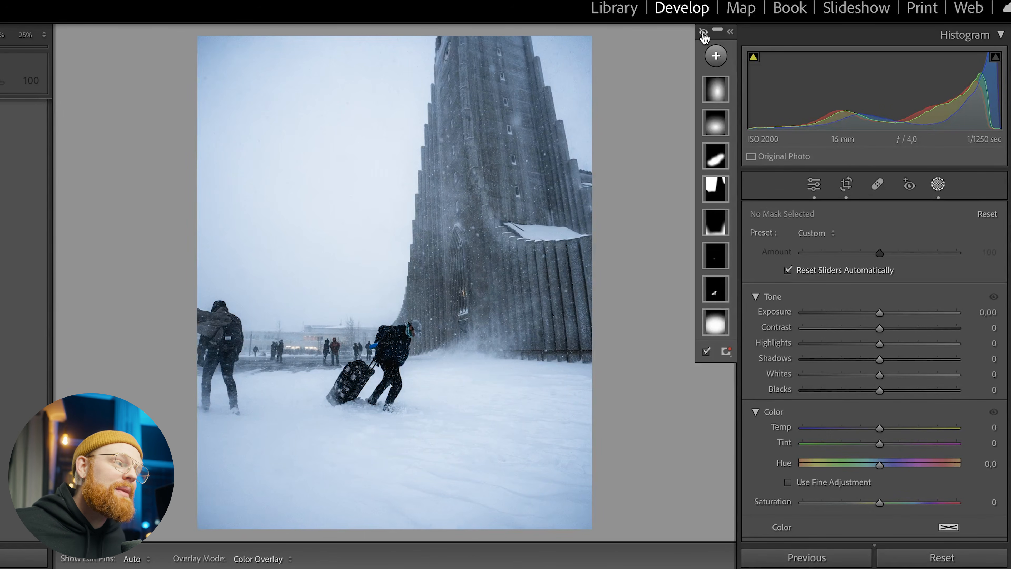
click(703, 34)
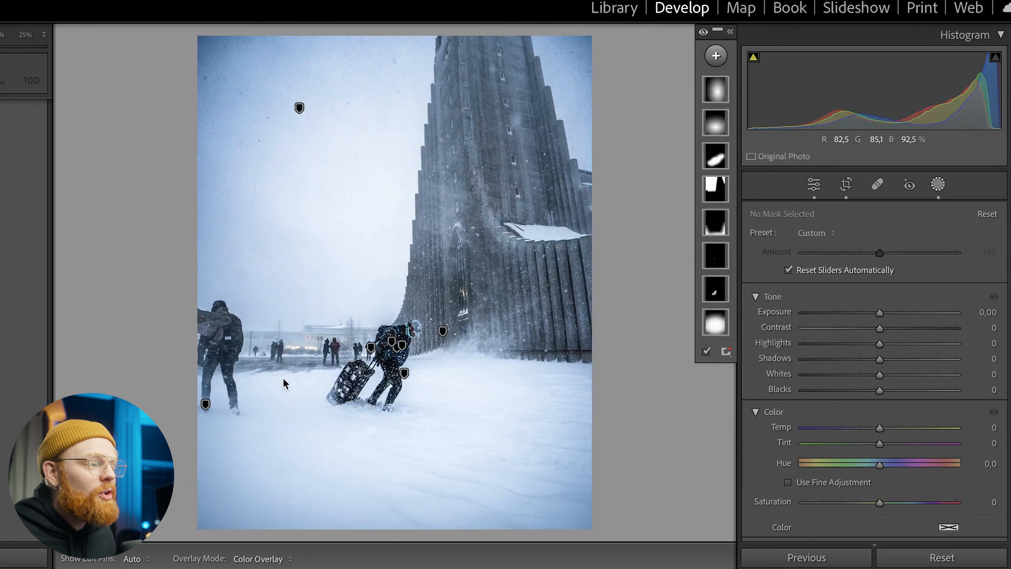
Step: Examine the snowstorm photo's two radial masks around the figure and the brush mask along its edges
click(717, 92)
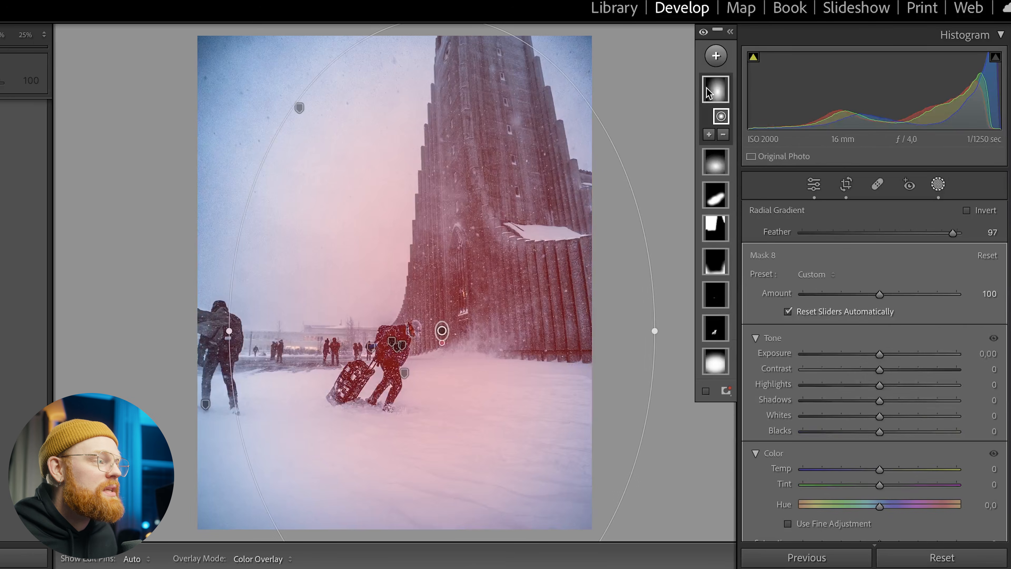
click(717, 163)
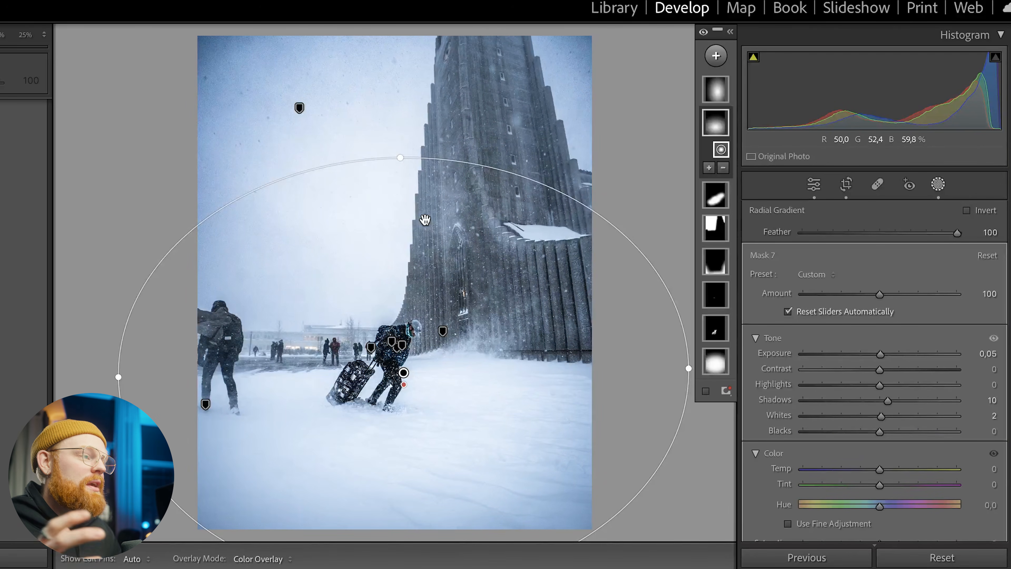
click(715, 261)
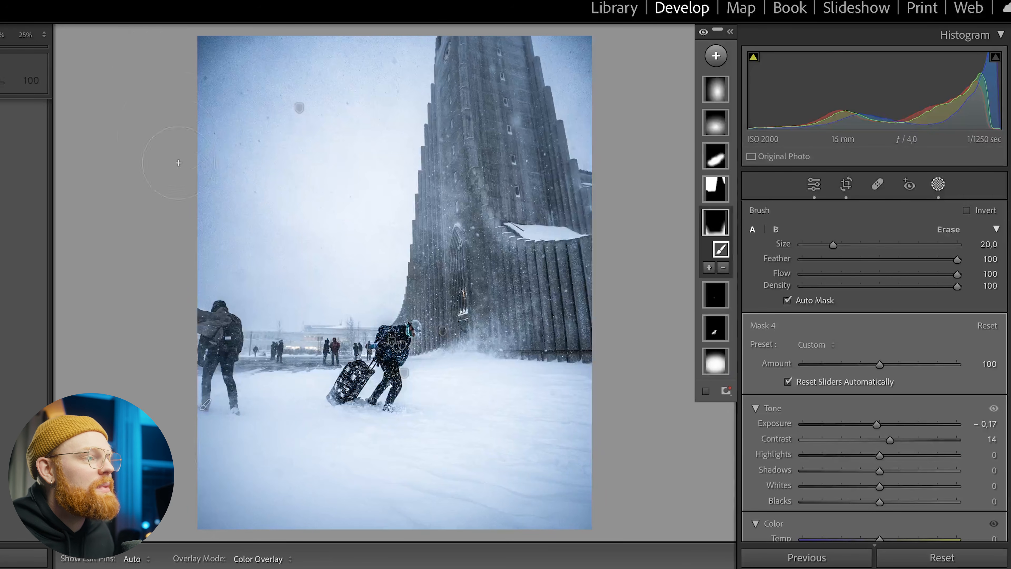